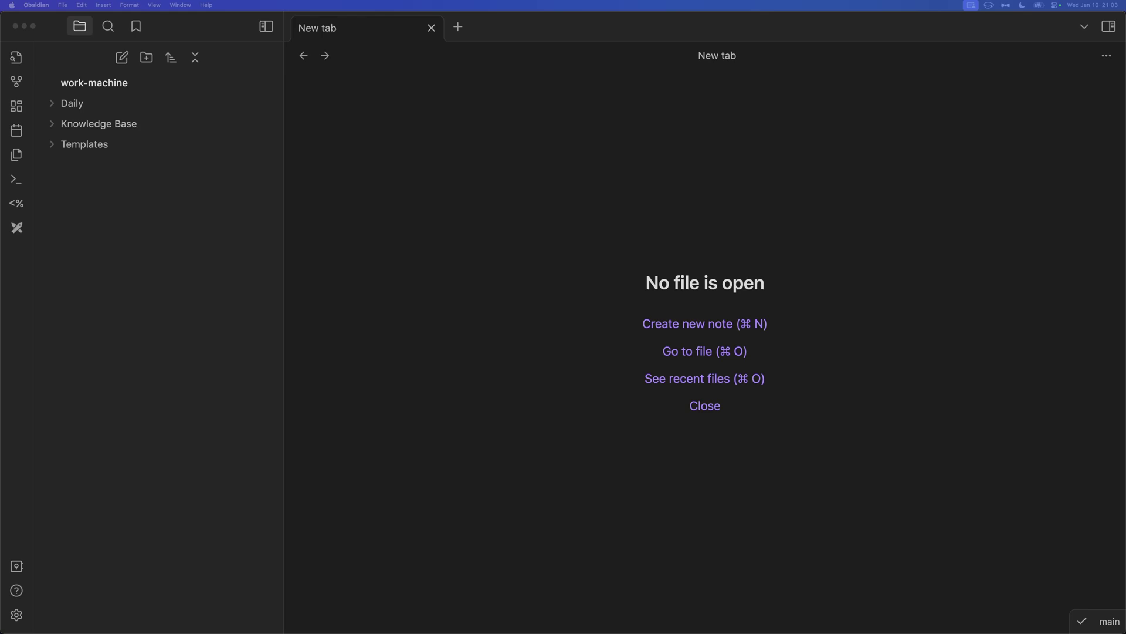
- Focus the Obsidian window showing the work-machine vault
{"action": "left_click", "coordinate": [453, 361]}
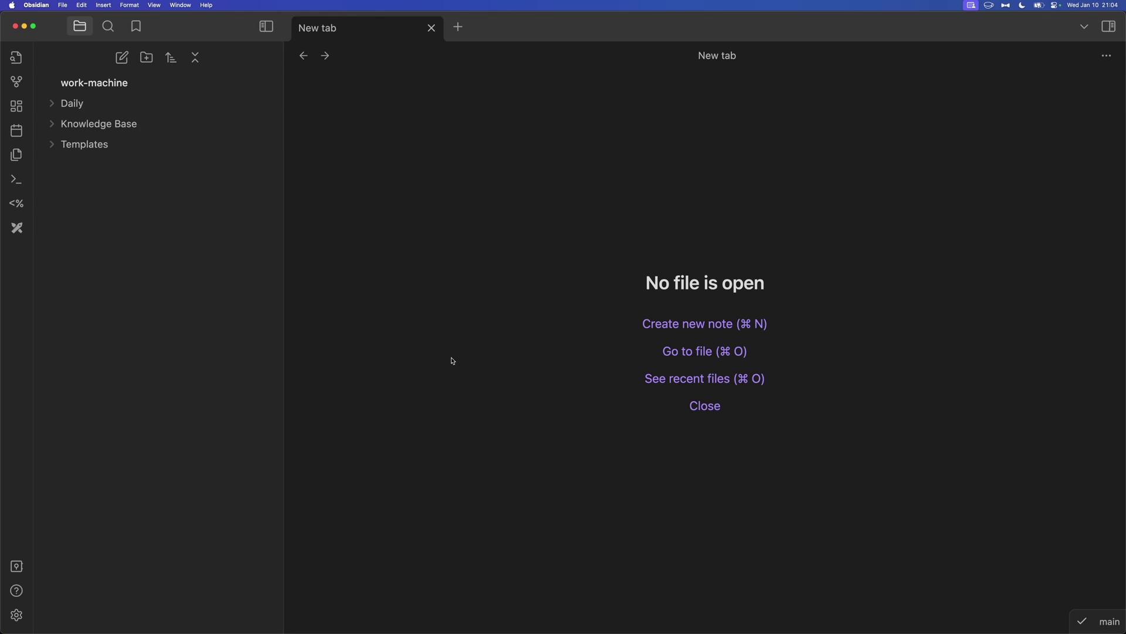
- Open the personal-website-v2 folder as a new vault using 'Open another vault'
{"action": "key", "text": "super+p"}
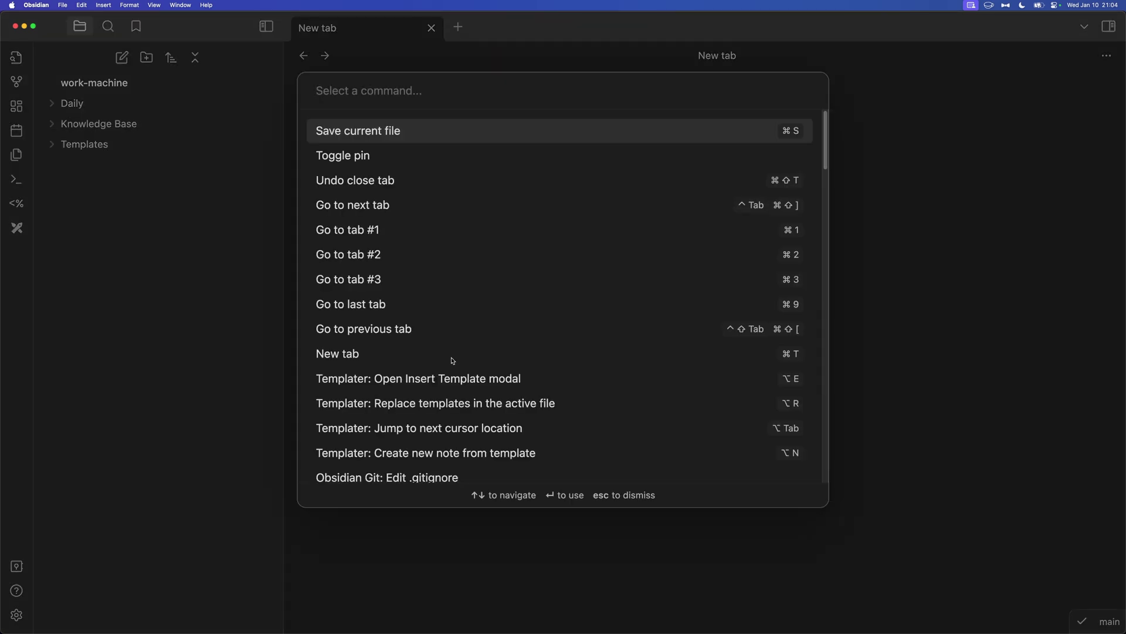
{"action": "type", "text": "vault"}
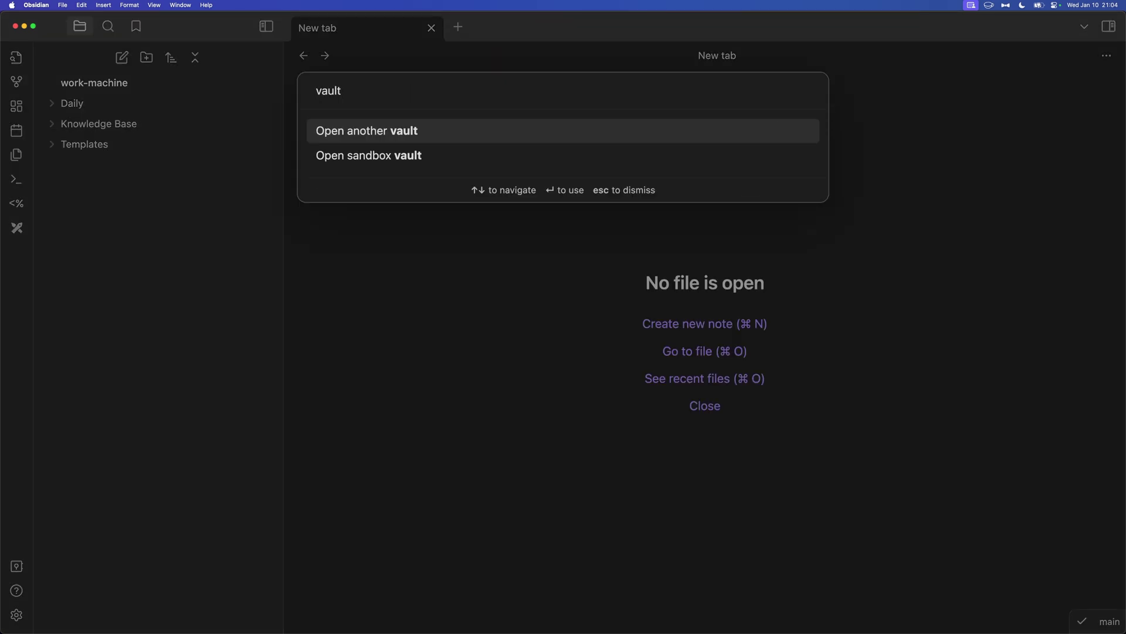
{"action": "key", "text": "Return"}
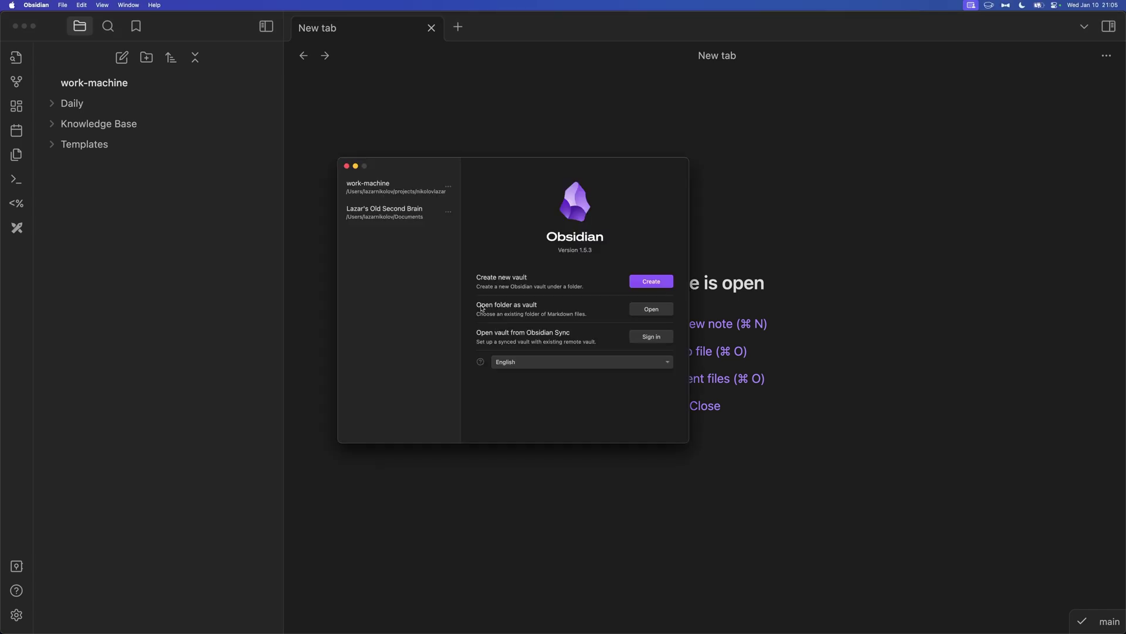
{"action": "left_click", "coordinate": [643, 310]}
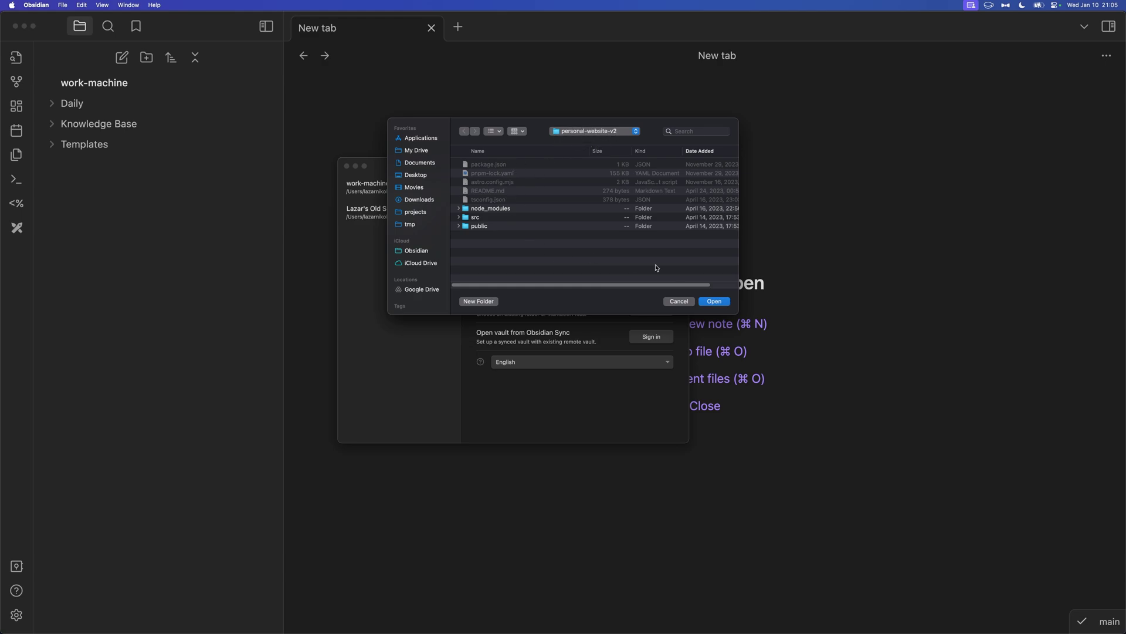
{"action": "left_click", "coordinate": [713, 301]}
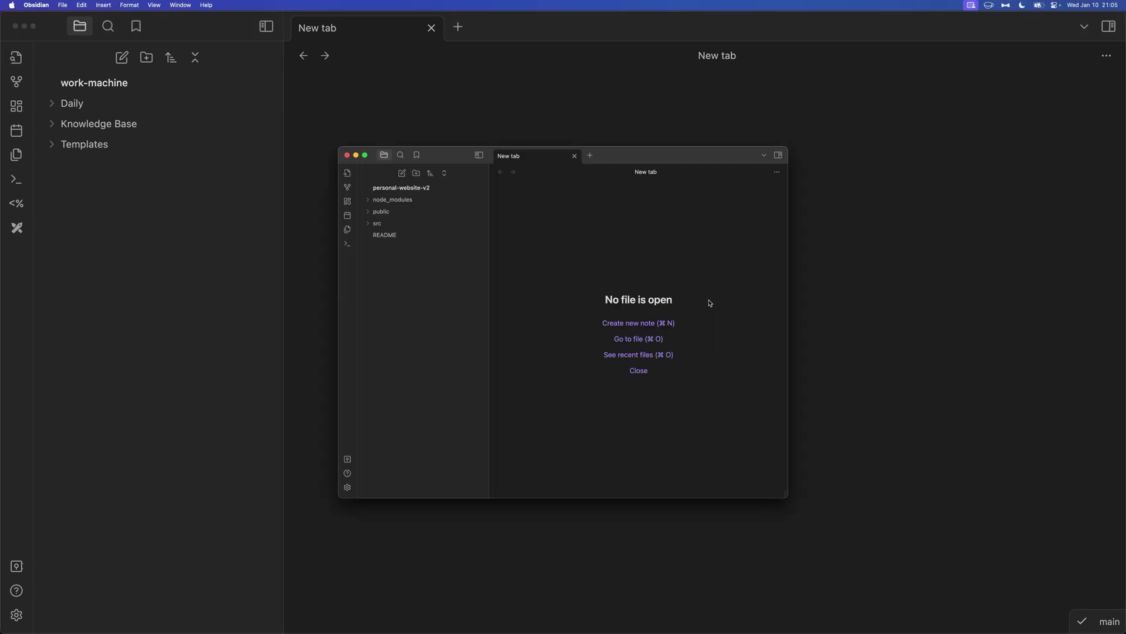
- Expand src > content > blog in the file explorer
{"action": "left_click", "coordinate": [105, 150]}
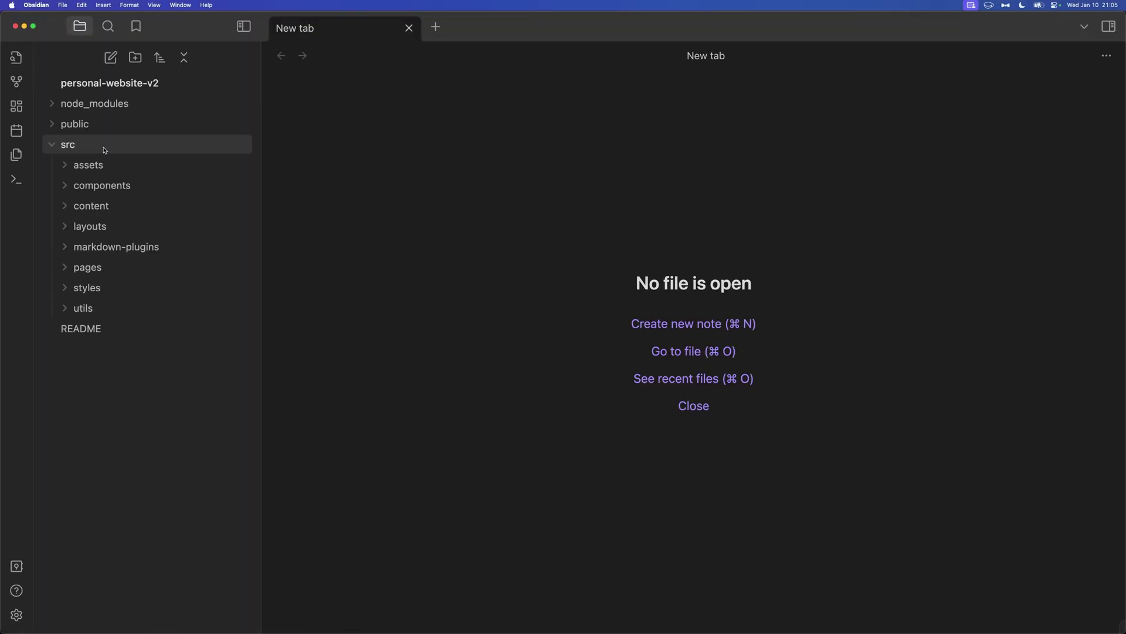
{"action": "left_click", "coordinate": [92, 212]}
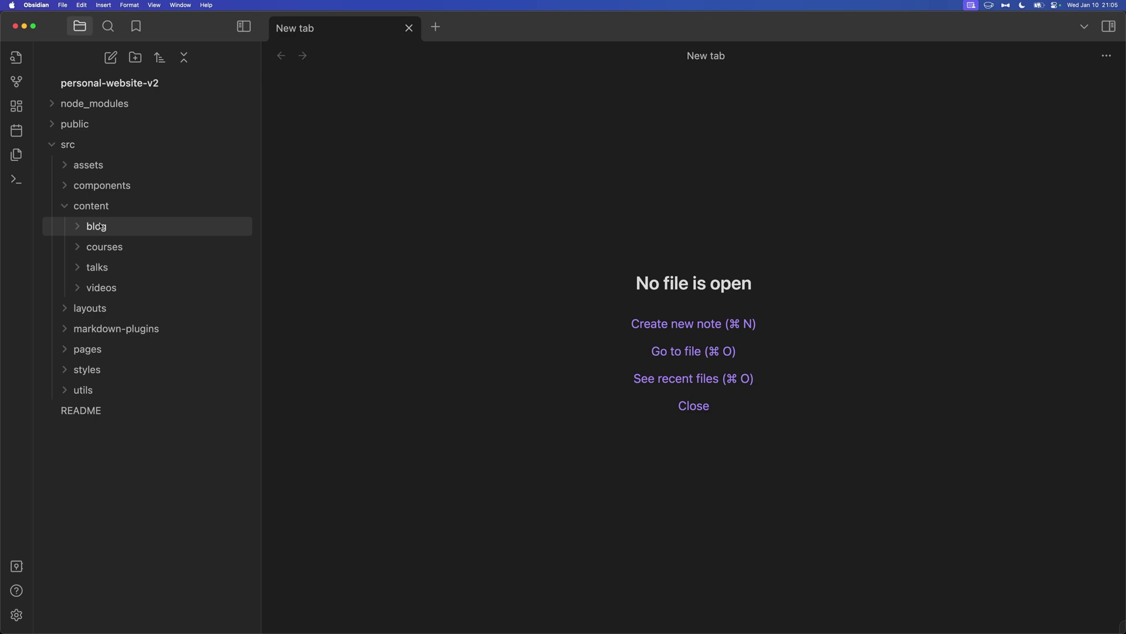
{"action": "left_click", "coordinate": [136, 224]}
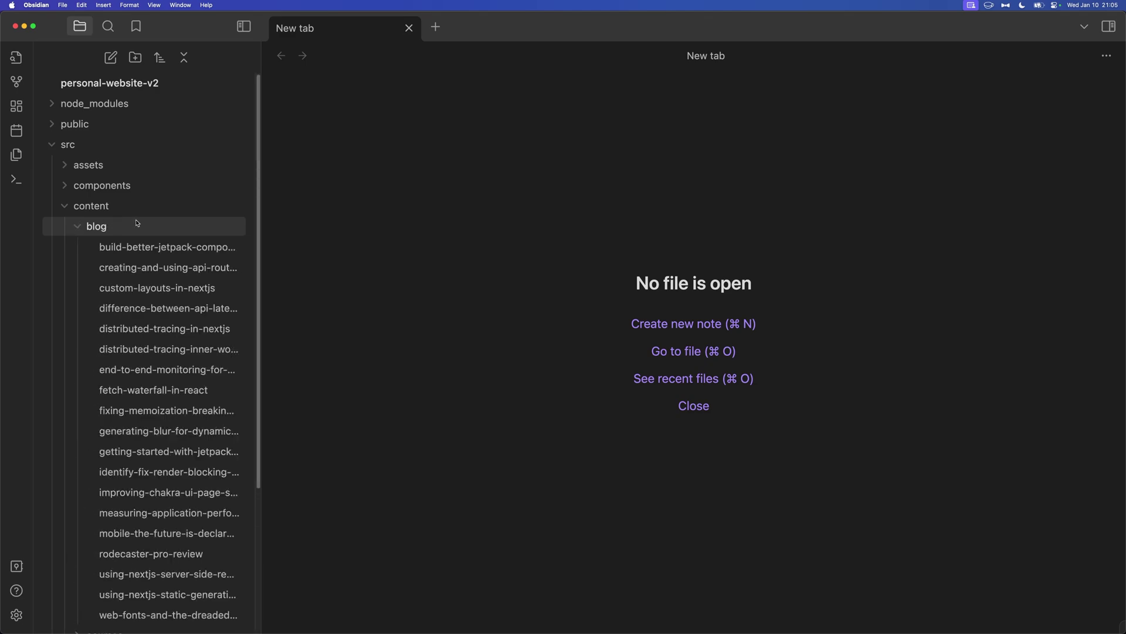
- Browse several blog notes, then open distributed-tracing-in-nextjs and scroll to its diagram
{"action": "left_click", "coordinate": [168, 348]}
{"action": "left_click", "coordinate": [166, 328]}
{"action": "left_click", "coordinate": [168, 308]}
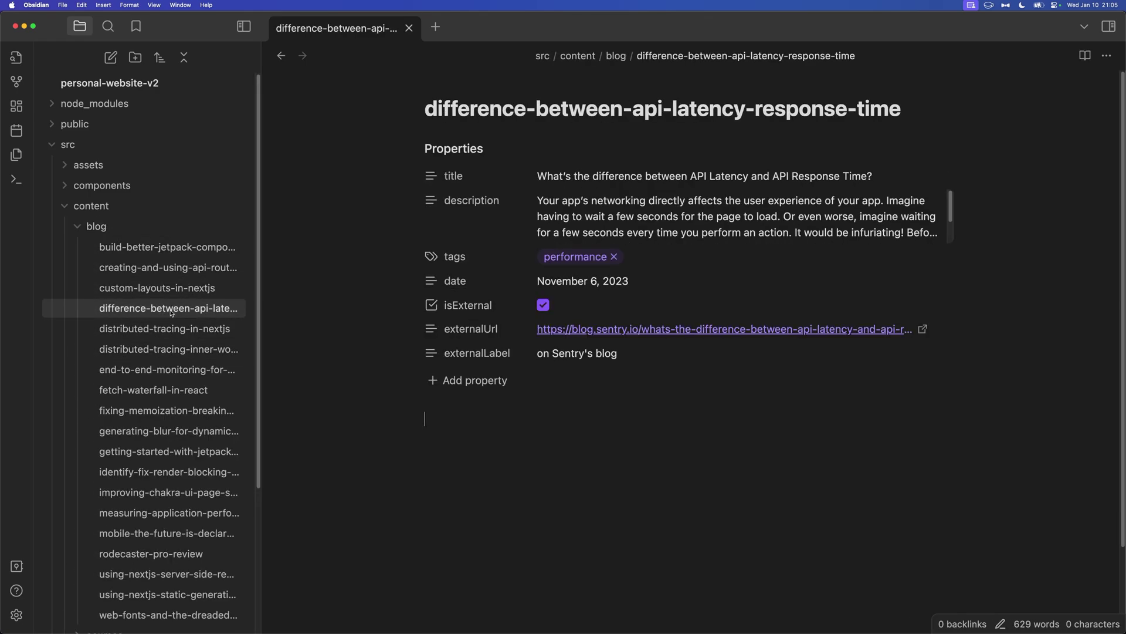
{"action": "left_click", "coordinate": [157, 287]}
{"action": "left_click", "coordinate": [171, 330]}
{"action": "scroll", "coordinate": [970, 194], "scroll_direction": "down", "scroll_amount": 5}
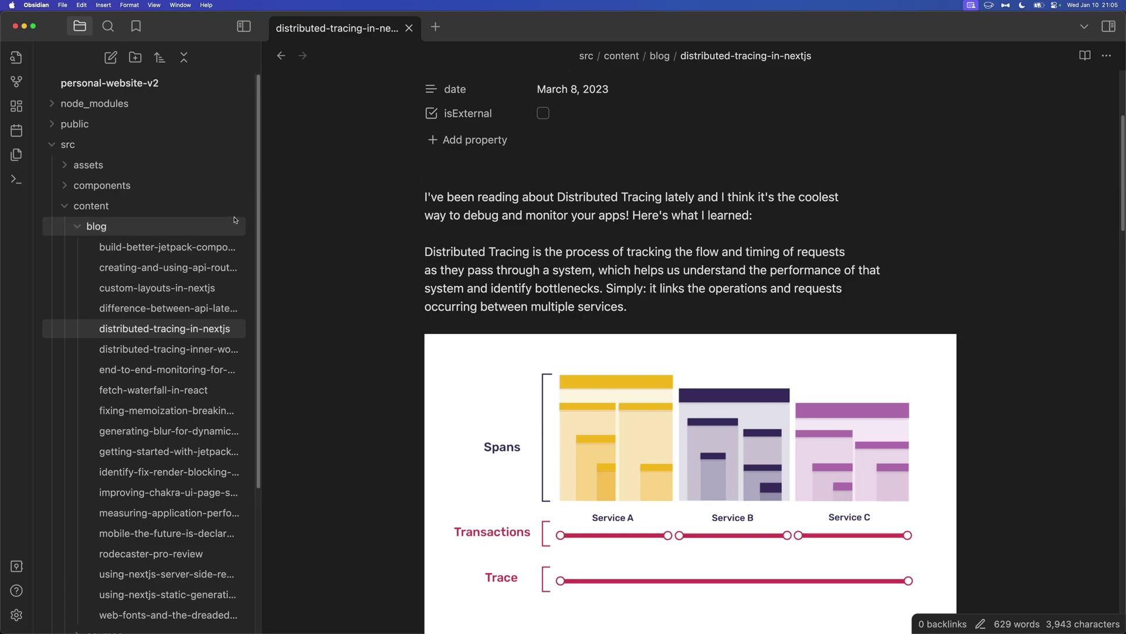
- Collapse content and expand utils, styles, pages, pages/blog, markdown-plugins and layouts
{"action": "left_click", "coordinate": [105, 205]}
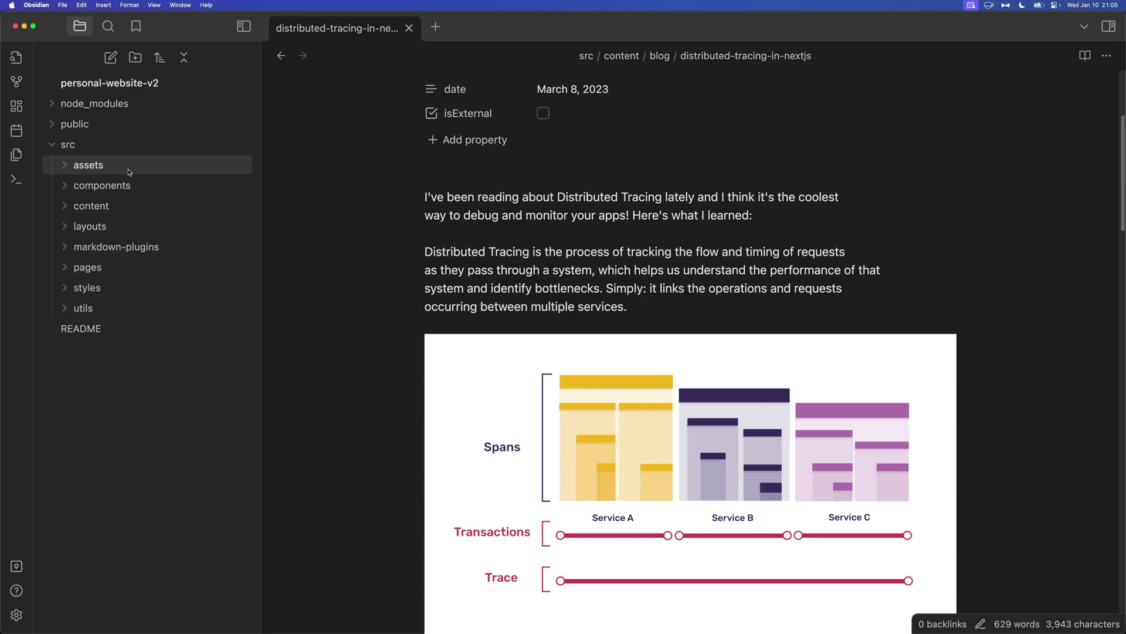
{"action": "left_click", "coordinate": [129, 307]}
{"action": "left_click", "coordinate": [123, 290]}
{"action": "left_click", "coordinate": [118, 273]}
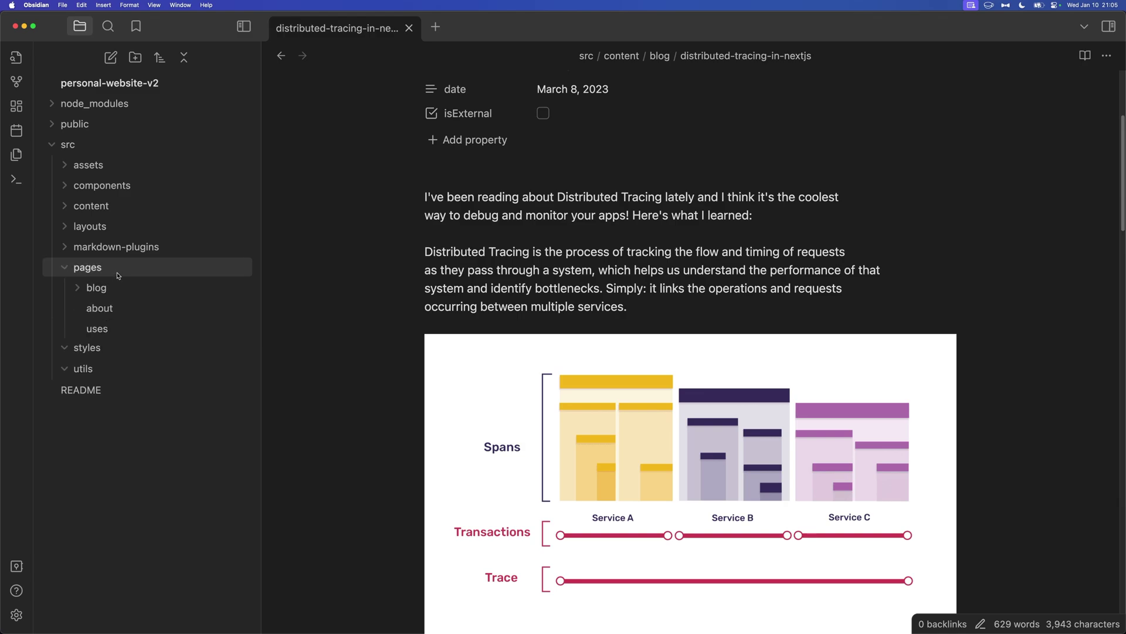
{"action": "left_click", "coordinate": [125, 289]}
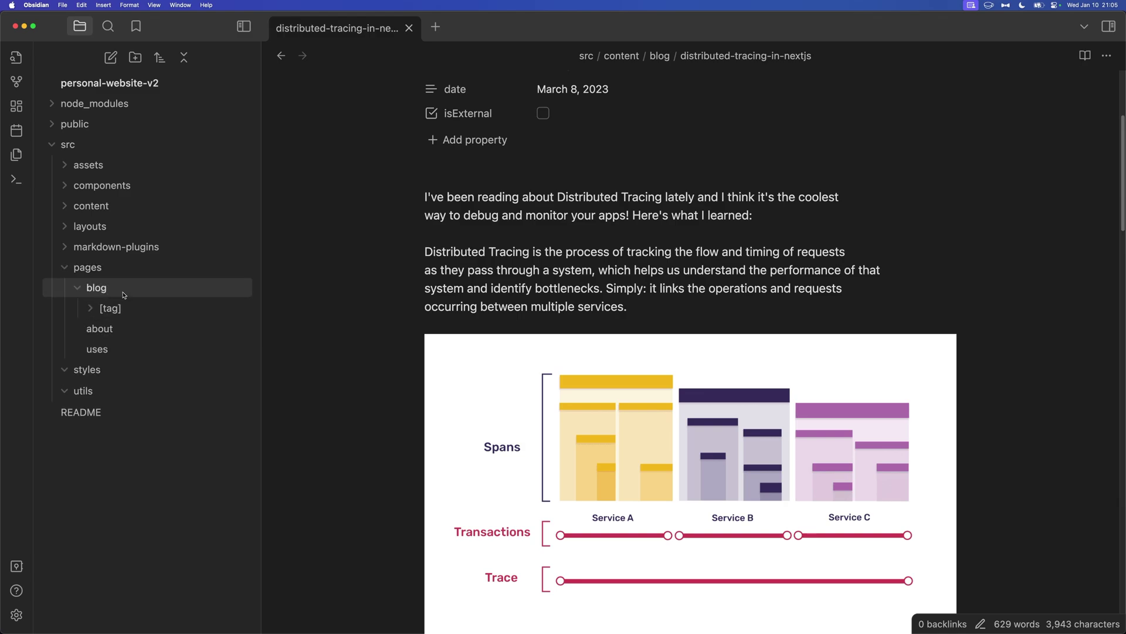
{"action": "left_click", "coordinate": [129, 247]}
{"action": "left_click", "coordinate": [131, 225]}
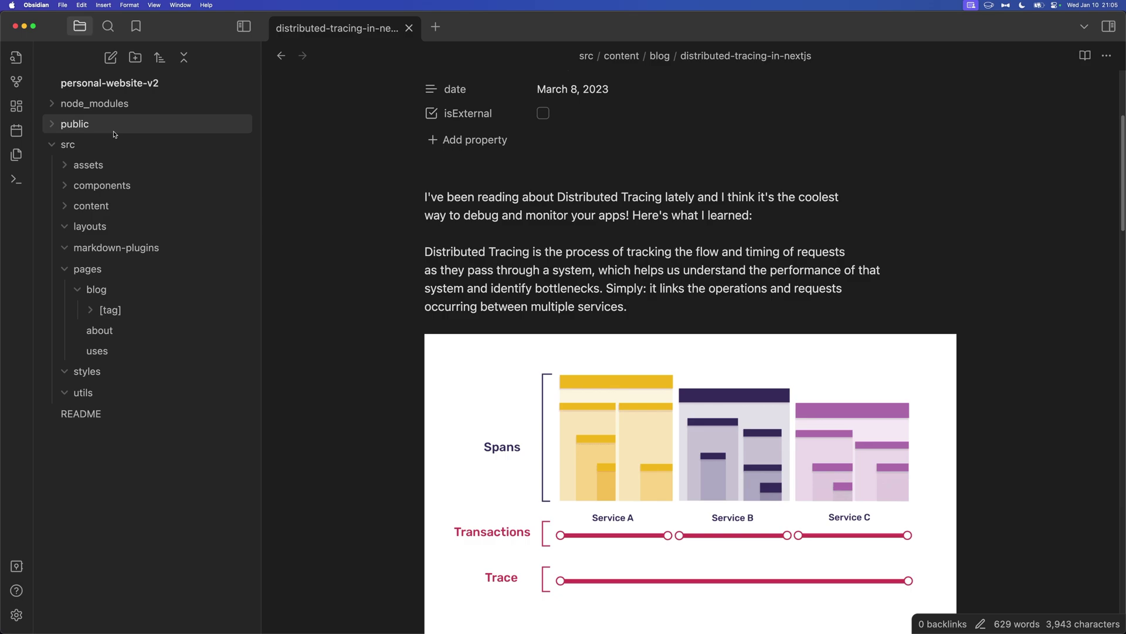
{"action": "left_click", "coordinate": [127, 105]}
{"action": "left_click", "coordinate": [125, 471]}
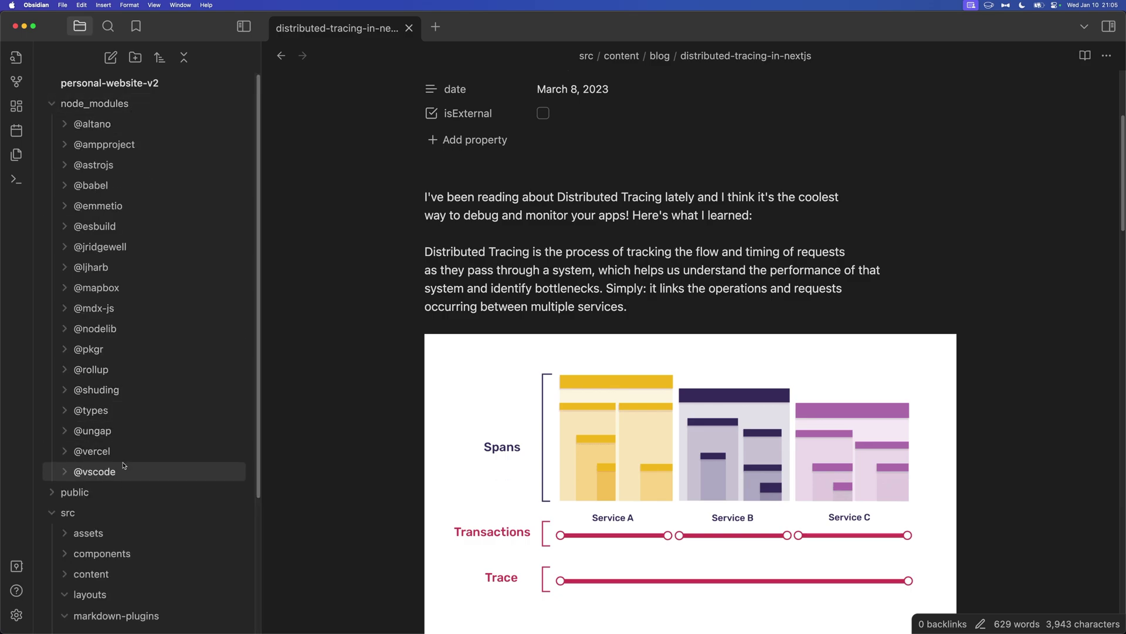
{"action": "left_click", "coordinate": [126, 451]}
{"action": "left_click", "coordinate": [126, 430]}
{"action": "left_click", "coordinate": [125, 410]}
{"action": "left_click", "coordinate": [132, 389]}
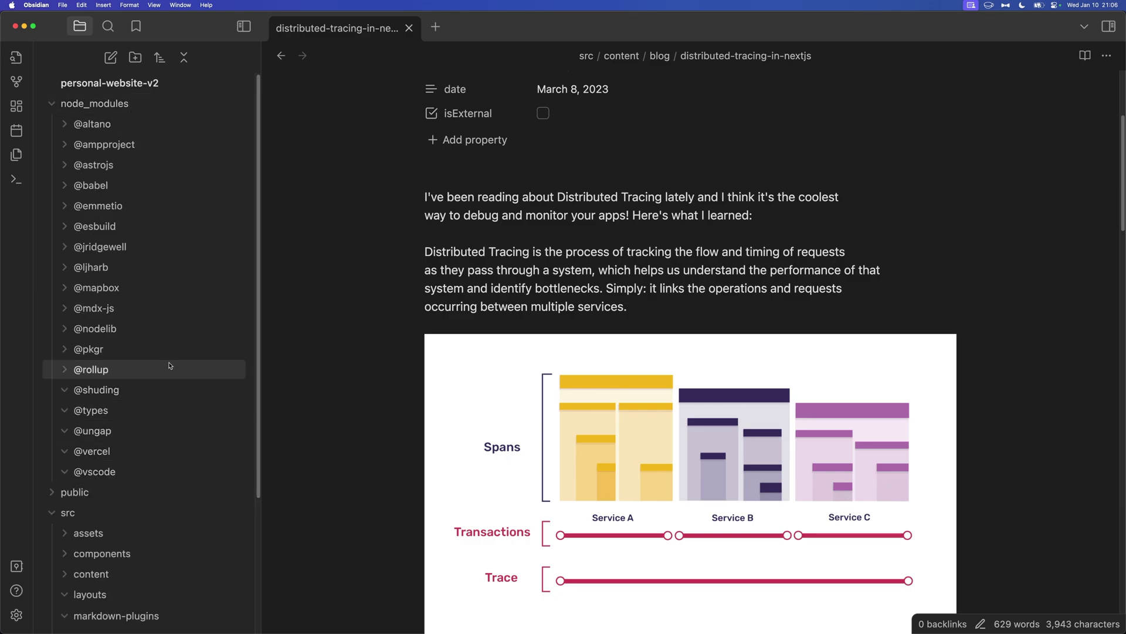
{"action": "left_click", "coordinate": [176, 104]}
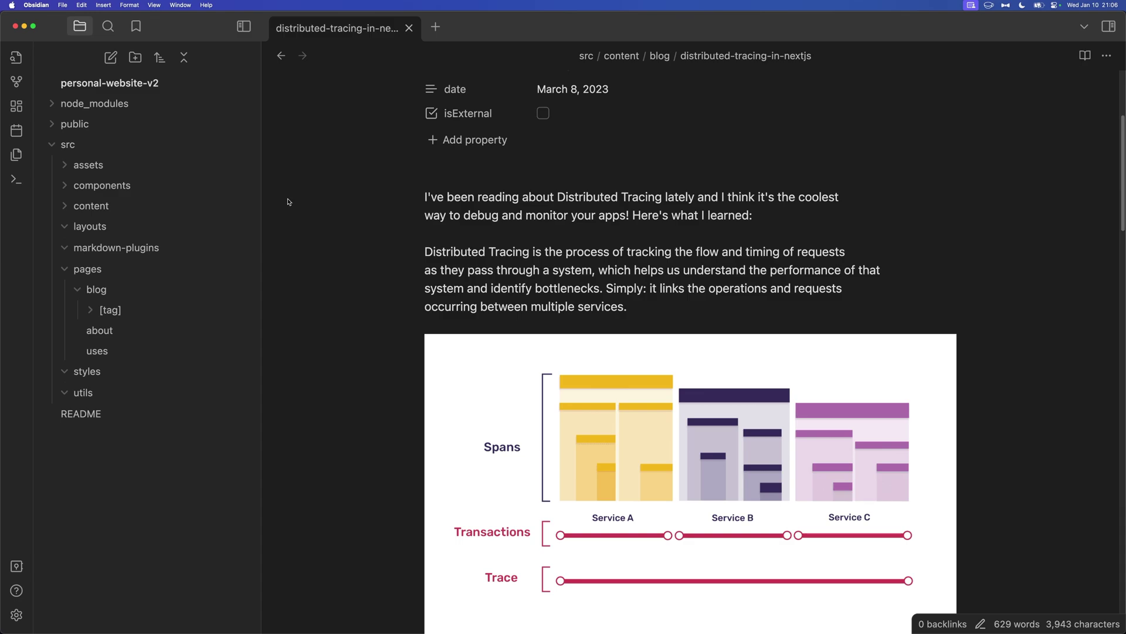
- Expand components and re-expand pages/blog to show [tag], about and uses
{"action": "left_click", "coordinate": [170, 193]}
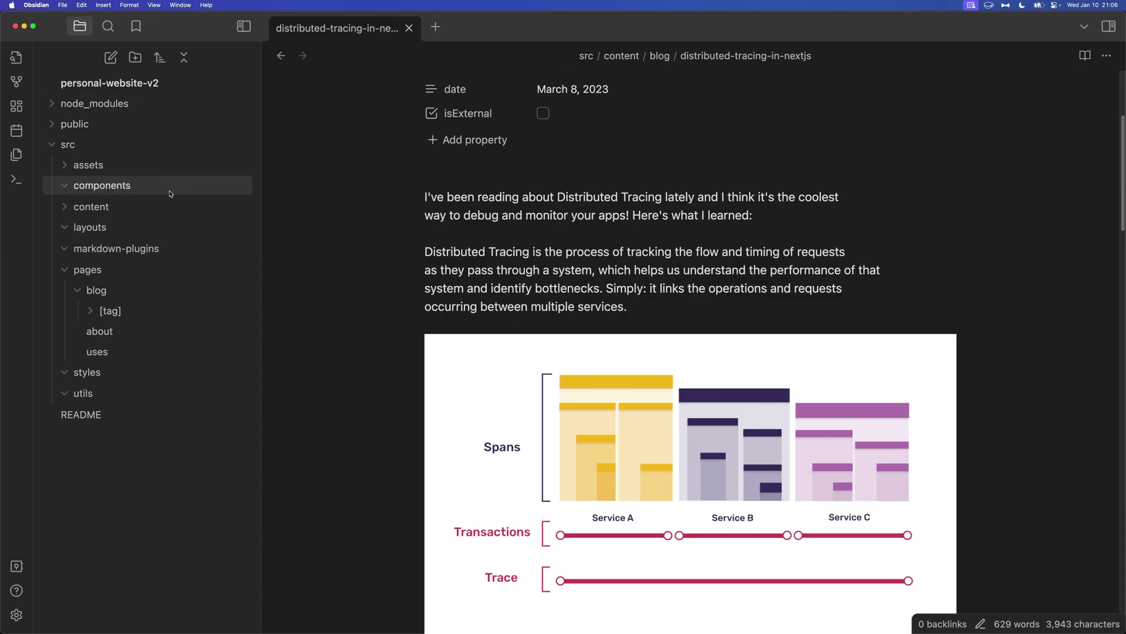
{"action": "left_click", "coordinate": [147, 292]}
{"action": "left_click", "coordinate": [148, 298]}
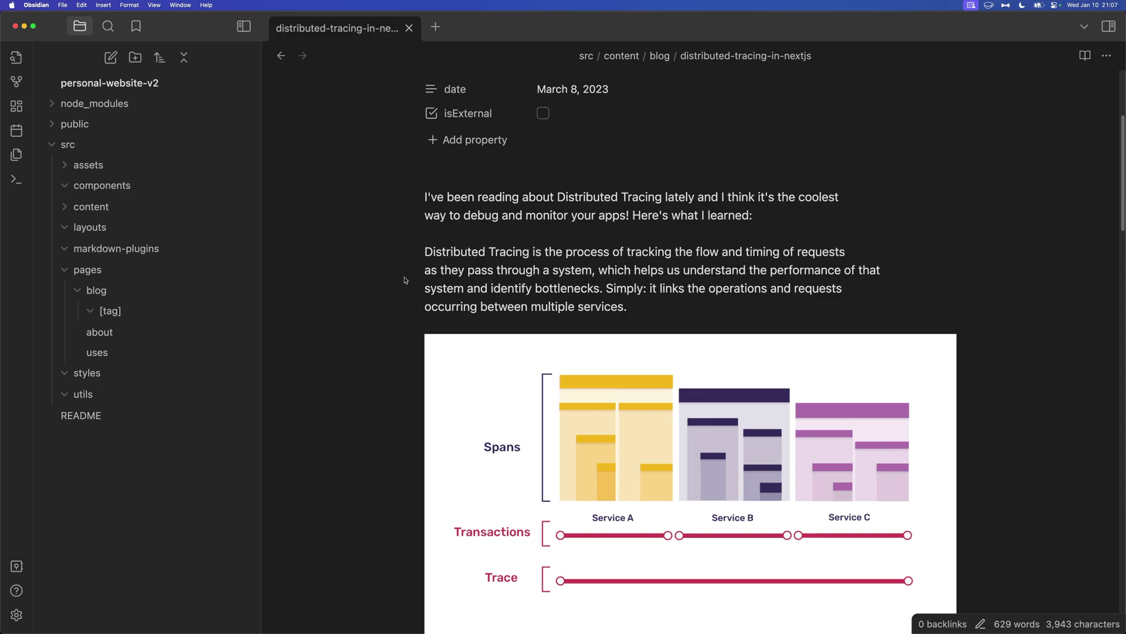
- Back in the work-machine vault, peek into Daily and Templates, then add a new root folder
{"action": "key", "text": "super+grave"}
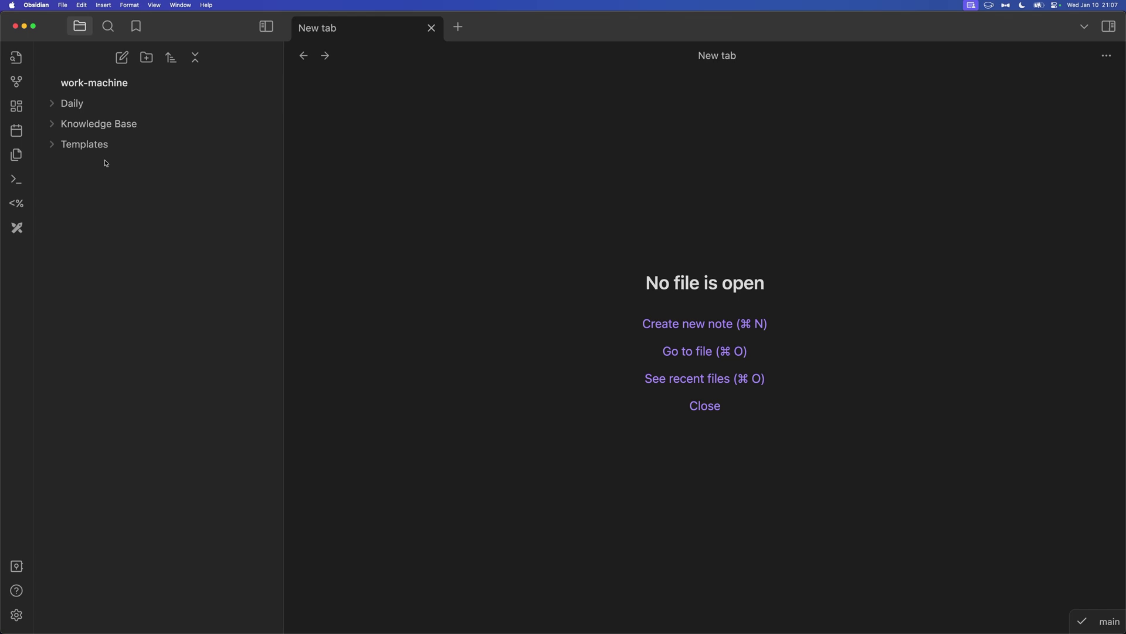
{"action": "left_click", "coordinate": [116, 110]}
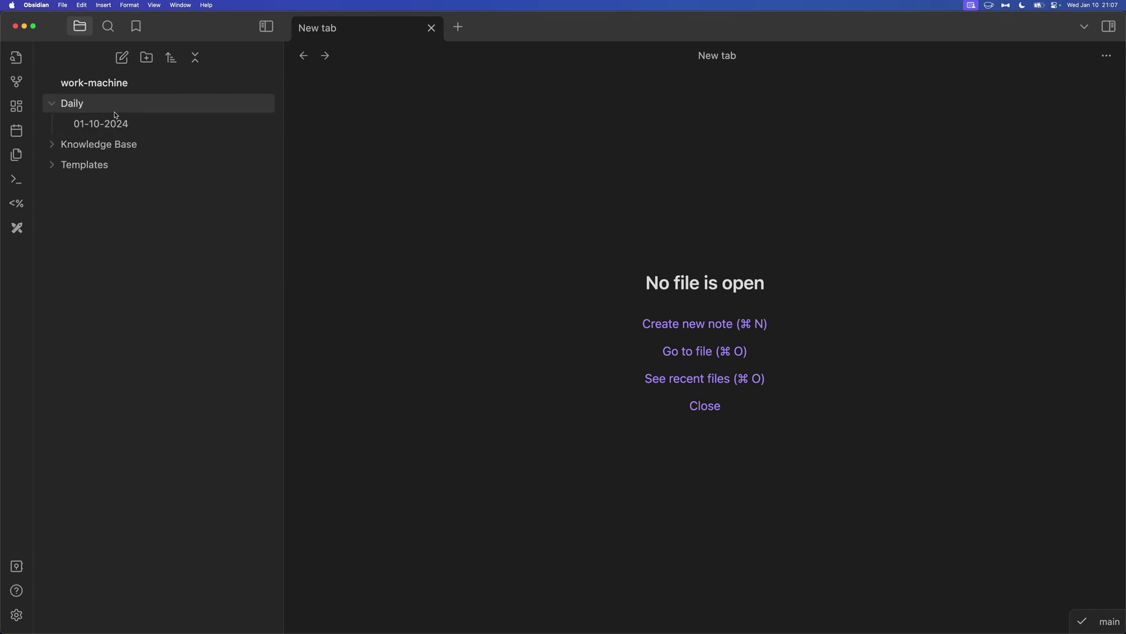
{"action": "left_click", "coordinate": [116, 111]}
{"action": "left_click", "coordinate": [122, 145]}
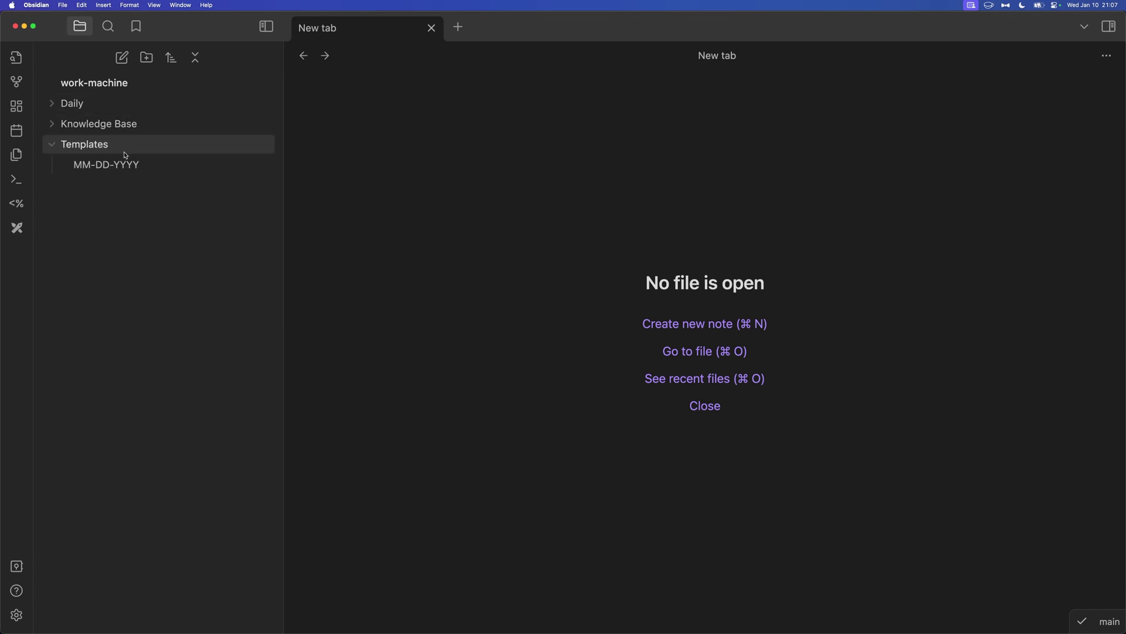
{"action": "left_click", "coordinate": [122, 145]}
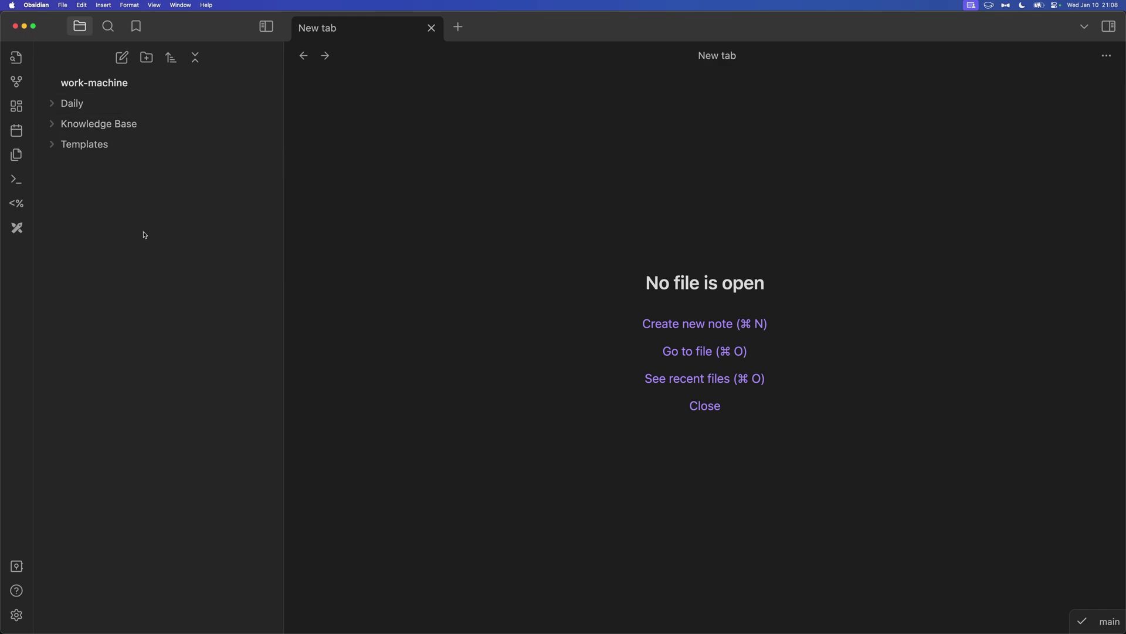
{"action": "left_click", "coordinate": [147, 57]}
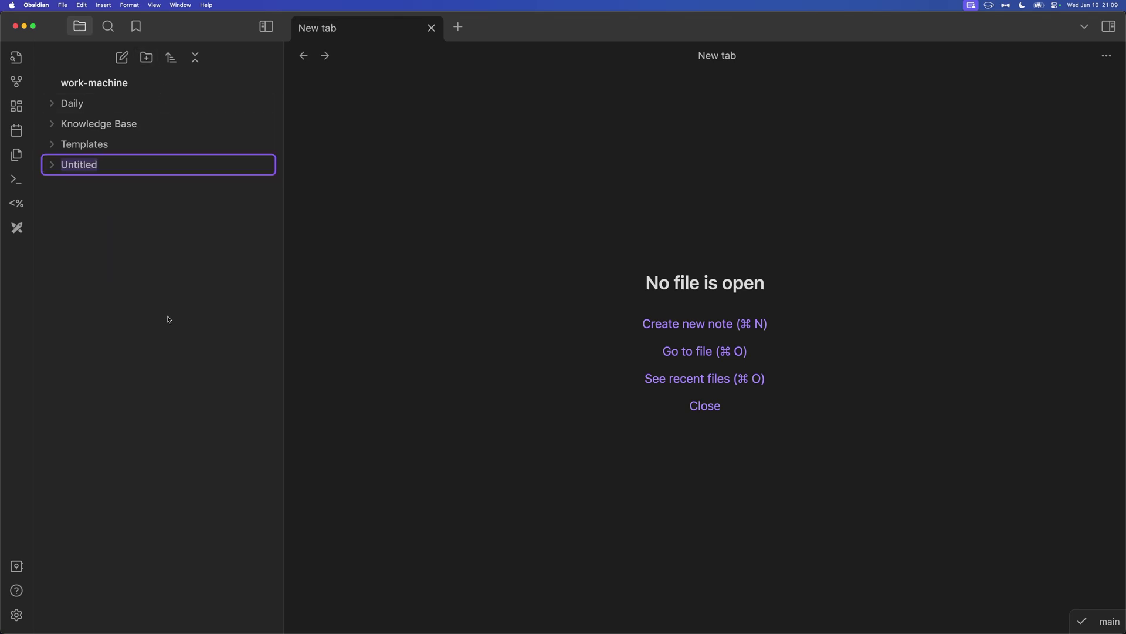
- Rename the Untitled folder to the personal website's domain name
{"action": "type", "text": "nikolovlazar.com"}
{"action": "key", "text": "Return"}
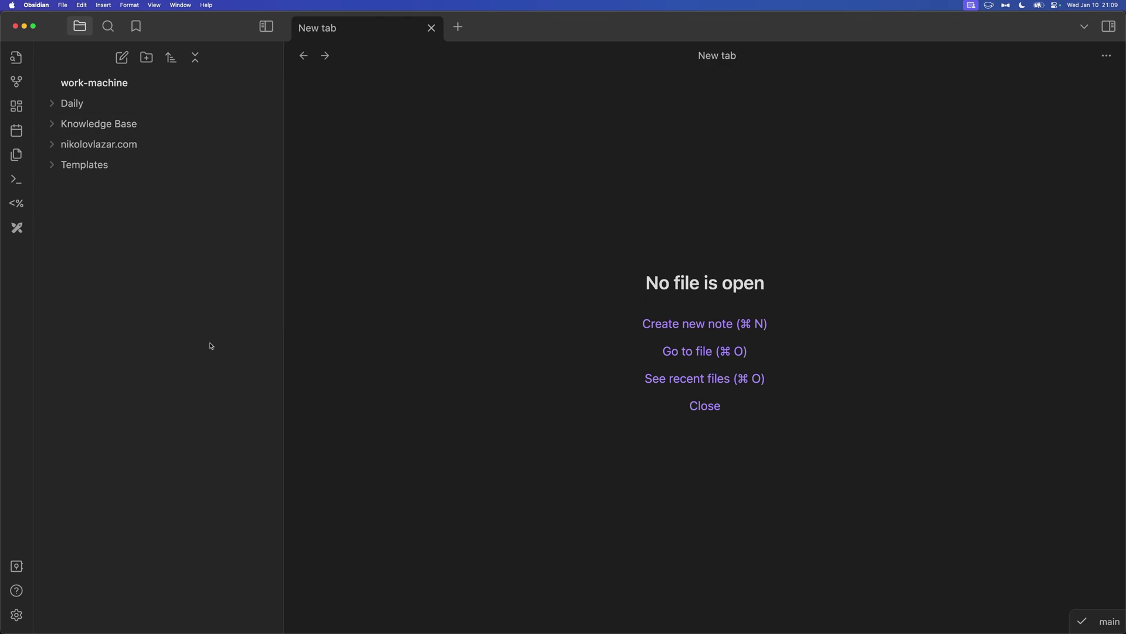
- In kitty, list the vault and cd into the domain-named website folder, then clear the screen
{"action": "key", "text": "super+Tab"}
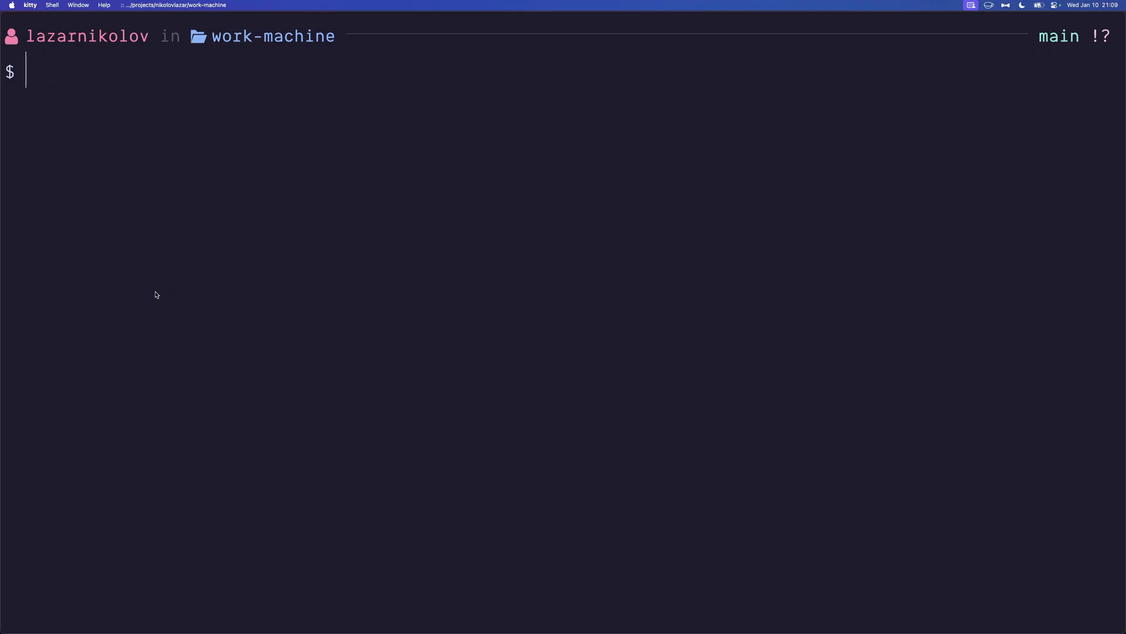
{"action": "left_click_drag", "start_coordinate": [212, 36], "coordinate": [347, 35]}
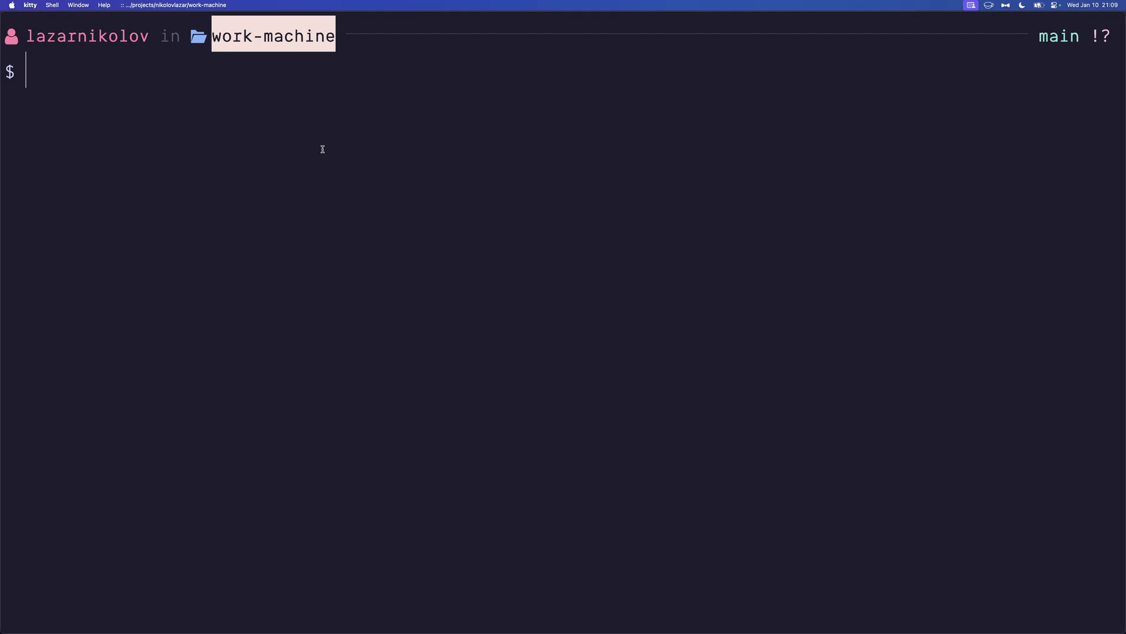
{"action": "left_click", "coordinate": [322, 170]}
{"action": "type", "text": "ls"}
{"action": "key", "text": "Return"}
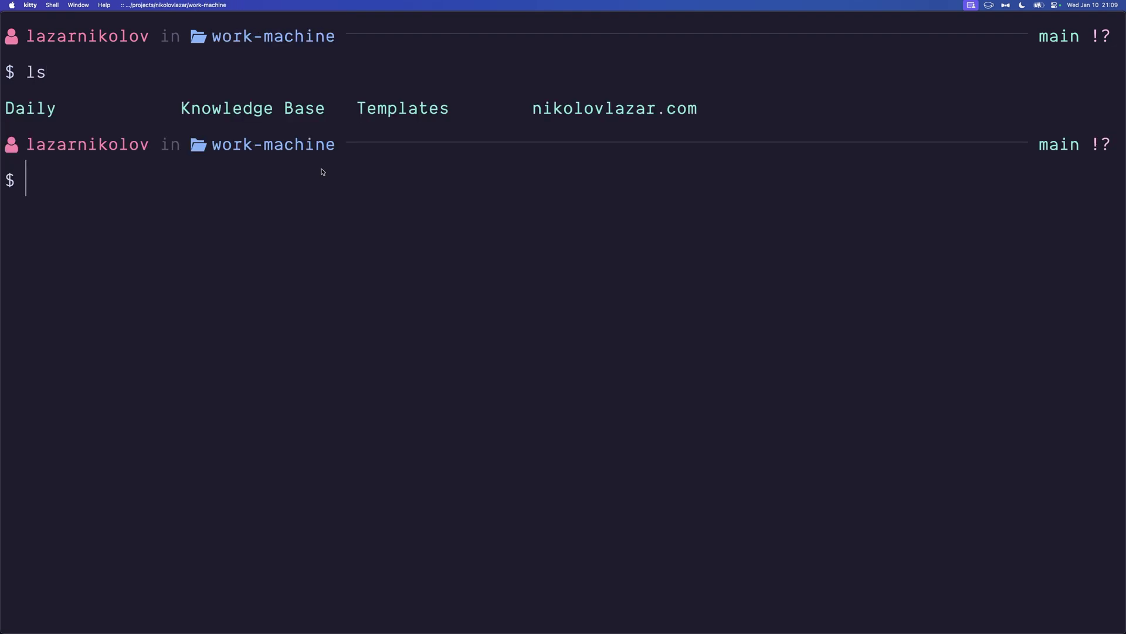
{"action": "type", "text": "cd nik"}
{"action": "key", "text": "Tab"}
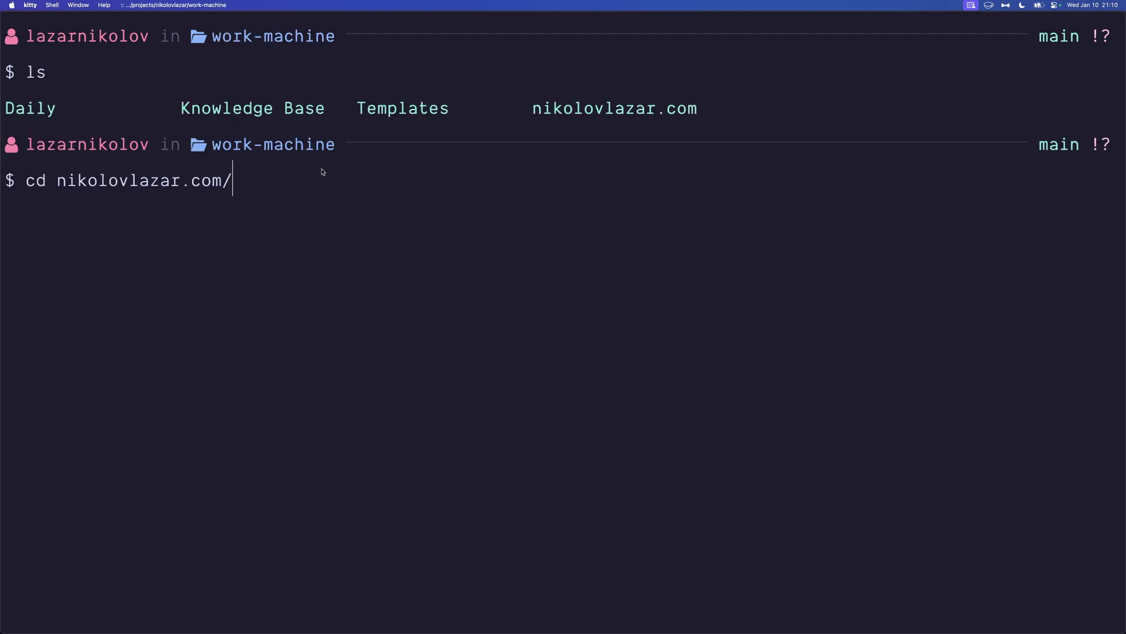
{"action": "key", "text": "Return"}
{"action": "type", "text": "clear"}
{"action": "key", "text": "Return"}
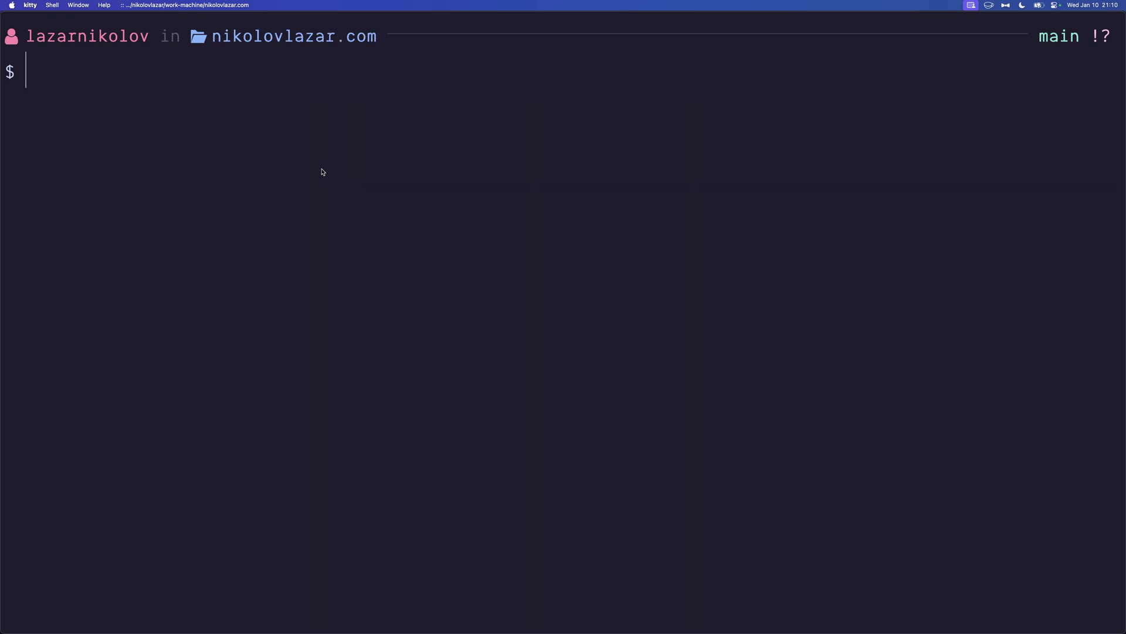
- Create a 'content' symlink to ../../personal-website-v2/src/content
{"action": "type", "text": "ln -s"}
{"action": "type", "text": "../../per"}
{"action": "key", "text": "Tab"}
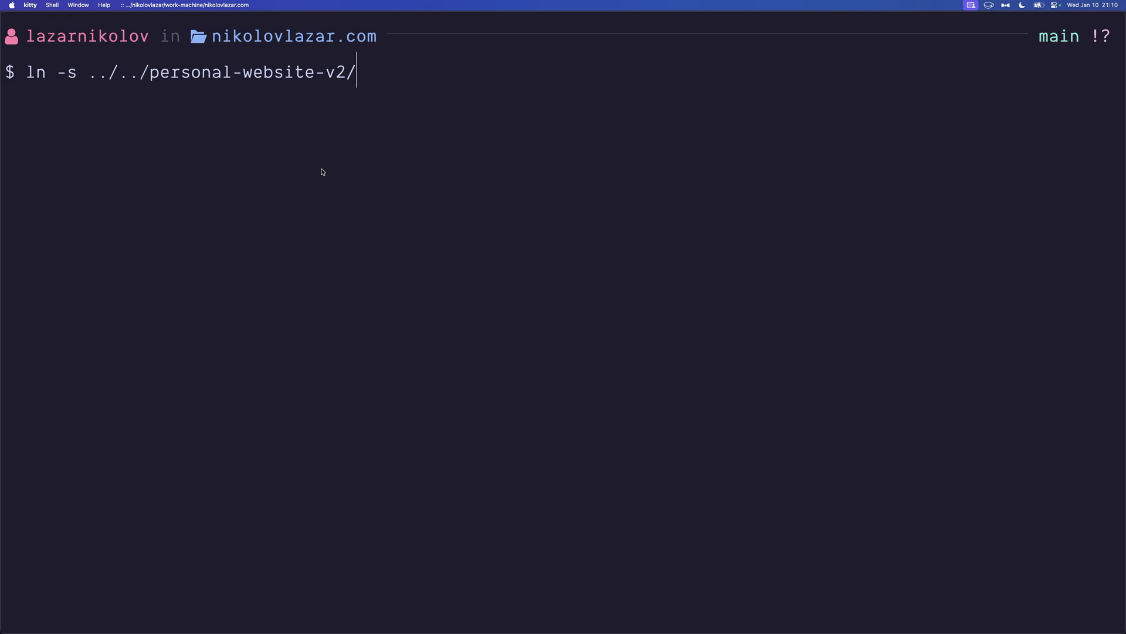
{"action": "type", "text": "sr"}
{"action": "key", "text": "Tab"}
{"action": "type", "text": "cont"}
{"action": "key", "text": "Tab"}
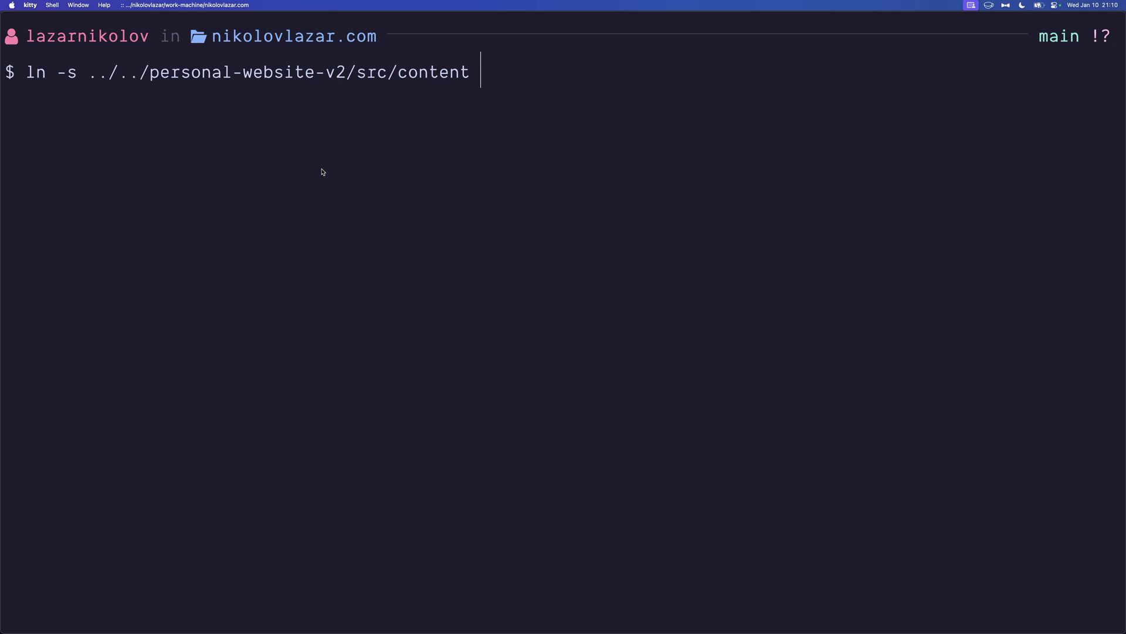
{"action": "type", "text": "content"}
{"action": "key", "text": "Return"}
- Run ls -la to confirm the content link points to src/content
{"action": "type", "text": "ls -la"}
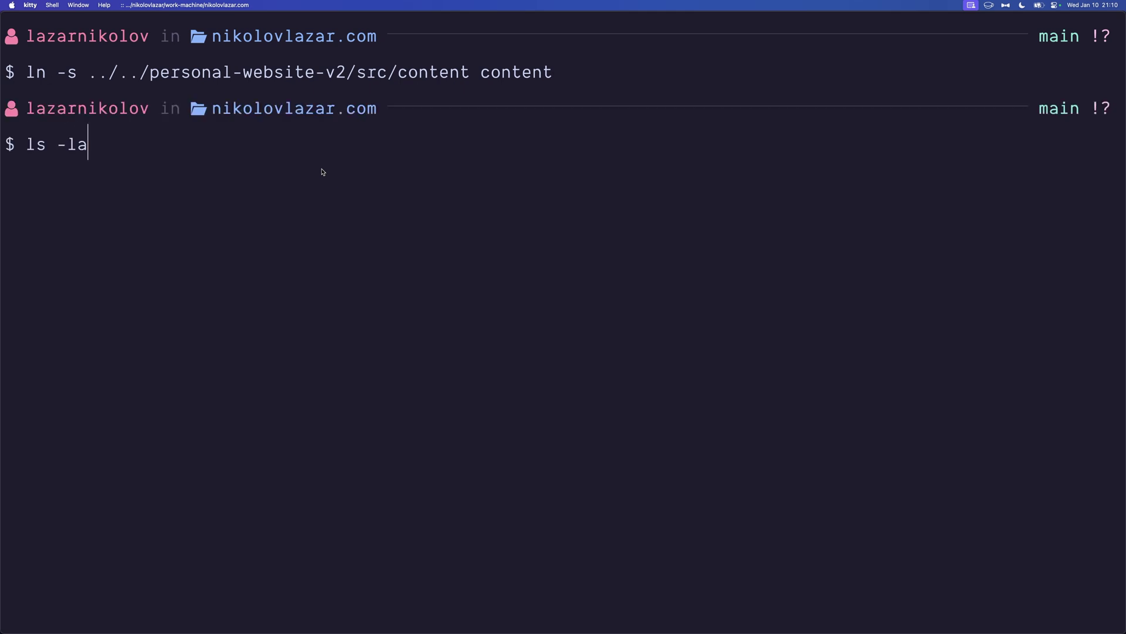
{"action": "key", "text": "Return"}
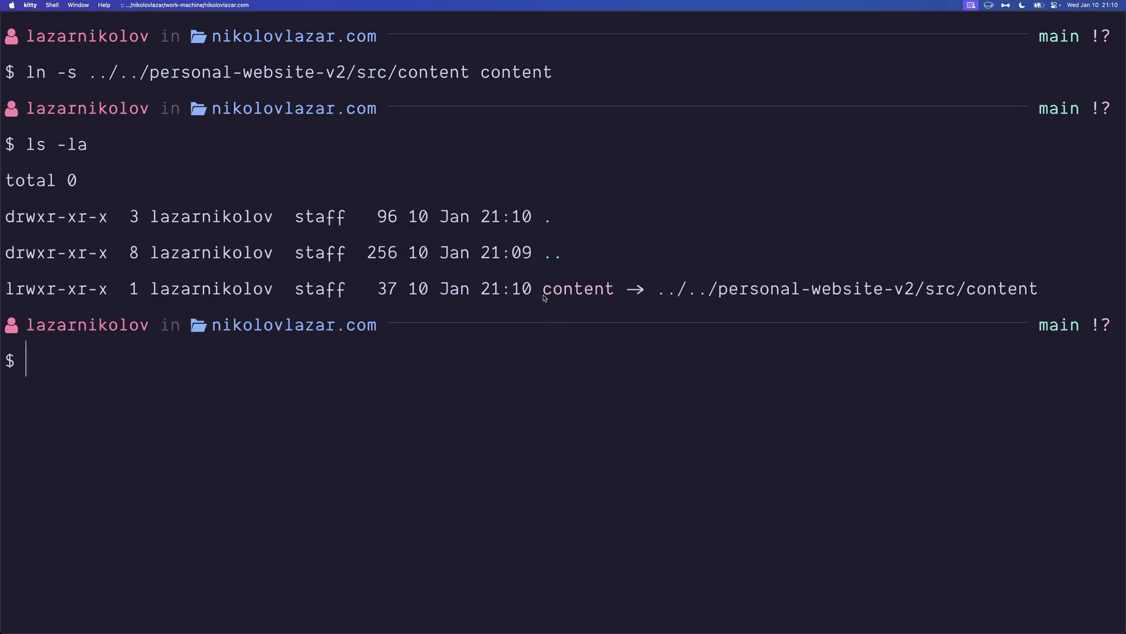
{"action": "left_click_drag", "start_coordinate": [543, 293], "coordinate": [616, 290]}
{"action": "left_click", "coordinate": [583, 292]}
{"action": "left_click_drag", "start_coordinate": [928, 290], "coordinate": [1049, 292]}
{"action": "left_click", "coordinate": [1042, 299]}
- Open distributed-tracing-in-nextjs from the linked content/blog in reading view and inspect its missing image path
{"action": "key", "text": "super+Tab"}
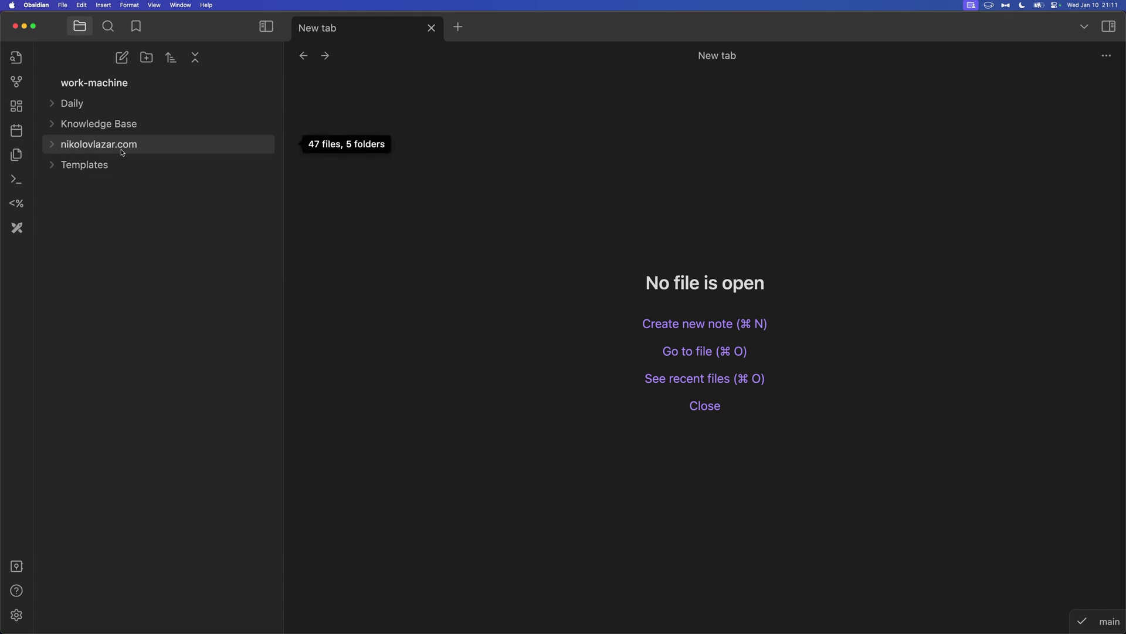
{"action": "left_click", "coordinate": [150, 150]}
{"action": "left_click", "coordinate": [71, 166]}
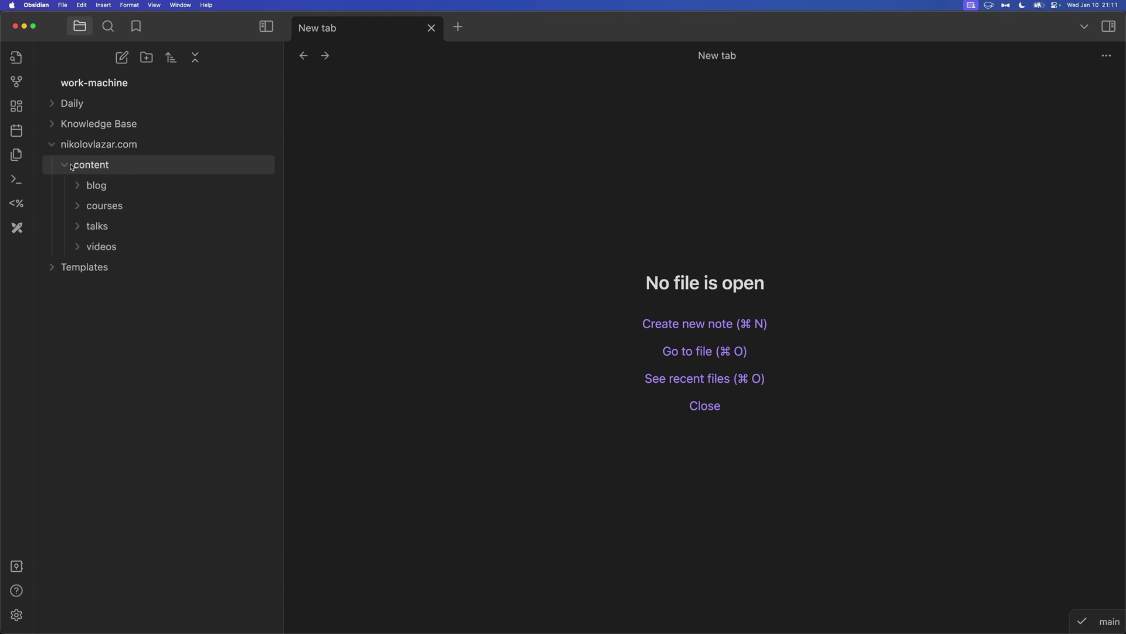
{"action": "left_click", "coordinate": [139, 185]}
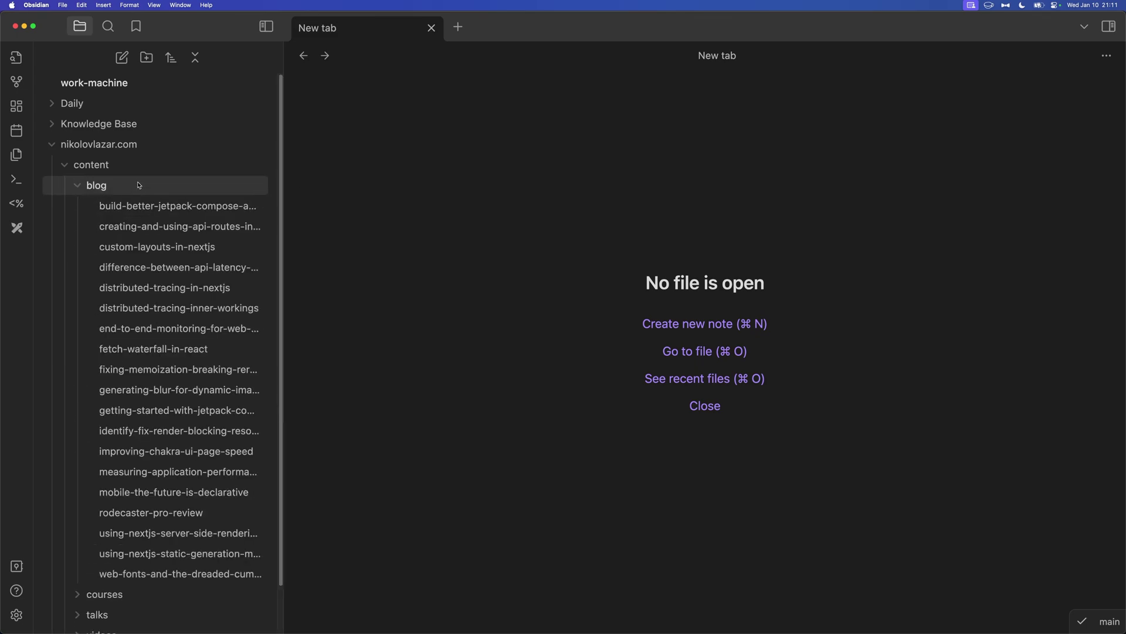
{"action": "left_click", "coordinate": [154, 294]}
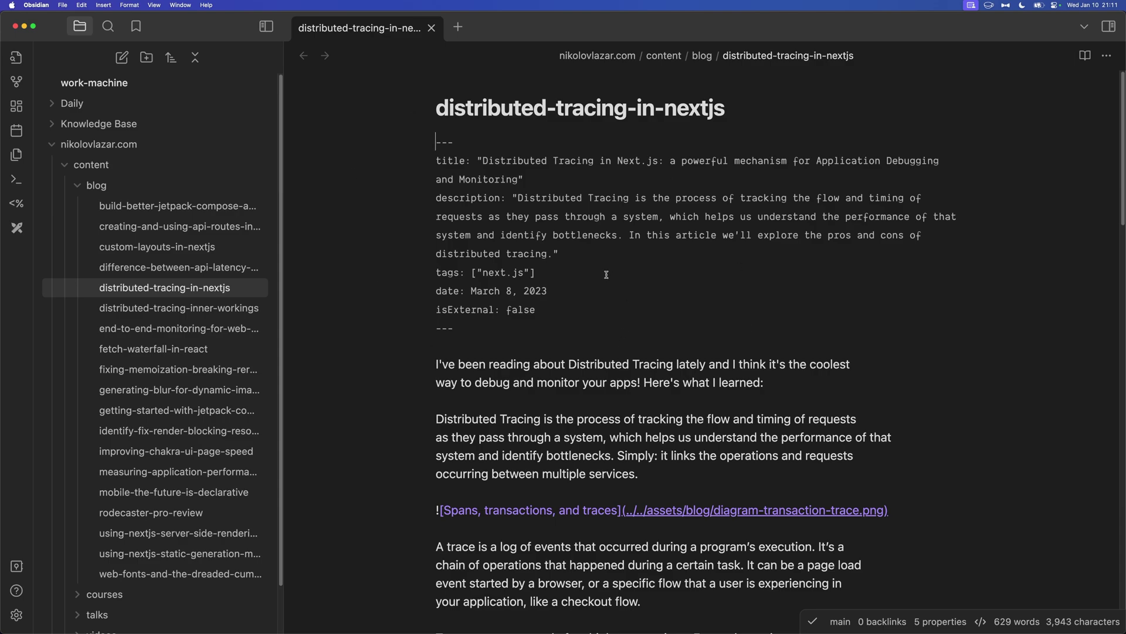
{"action": "key", "text": "super+e"}
{"action": "scroll", "coordinate": [610, 281], "scroll_direction": "down", "scroll_amount": 5}
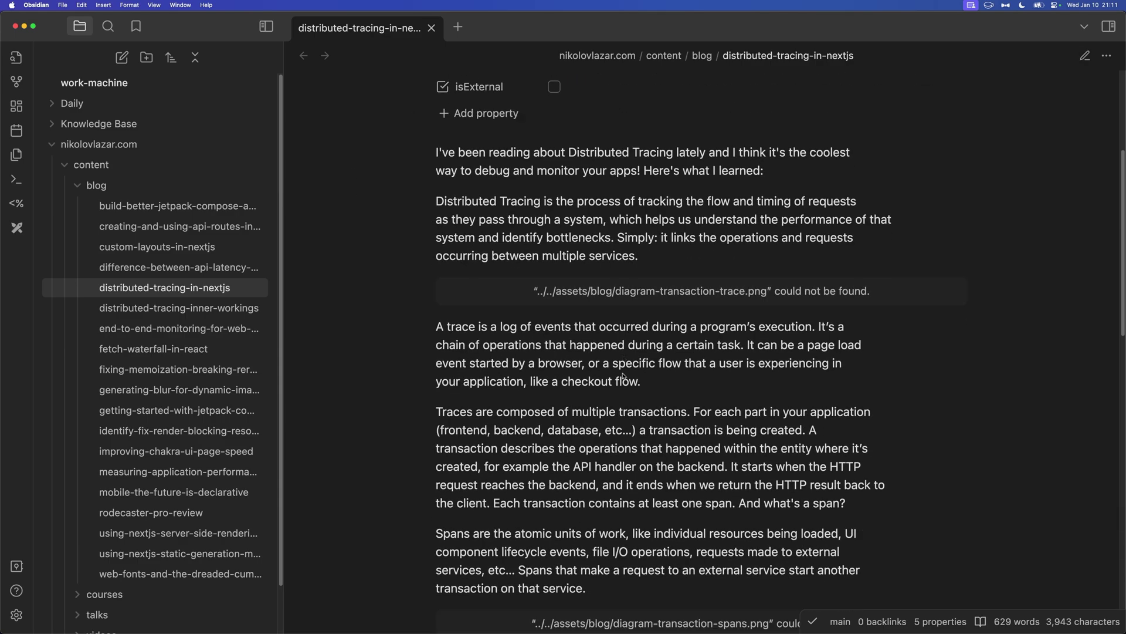
{"action": "scroll", "coordinate": [624, 376], "scroll_direction": "up", "scroll_amount": 2}
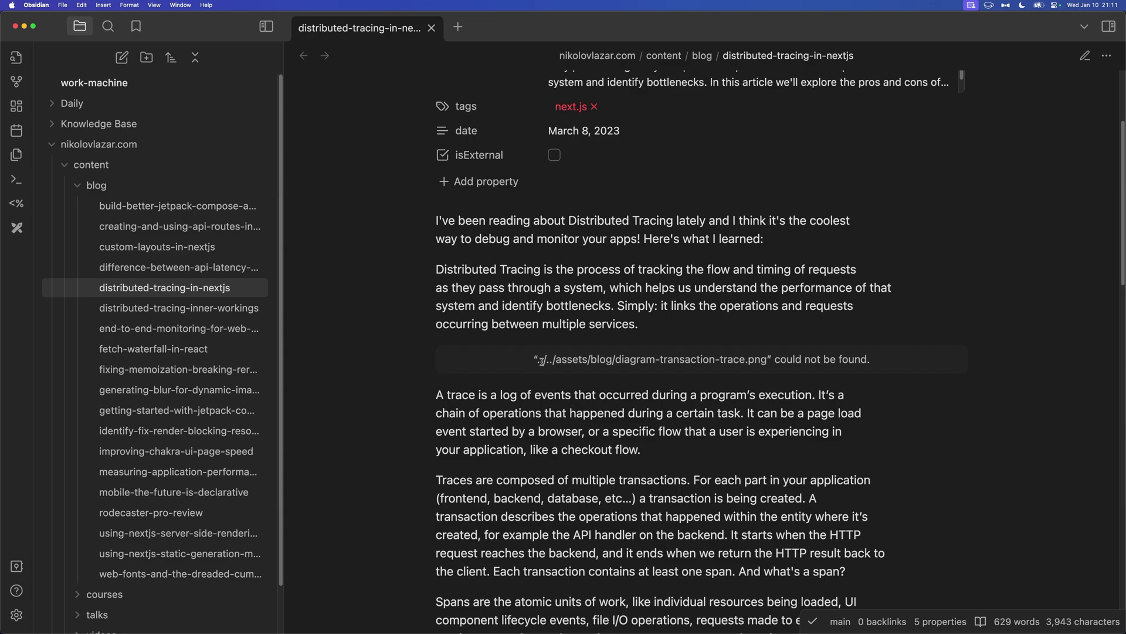
{"action": "left_click_drag", "start_coordinate": [538, 358], "coordinate": [826, 244]}
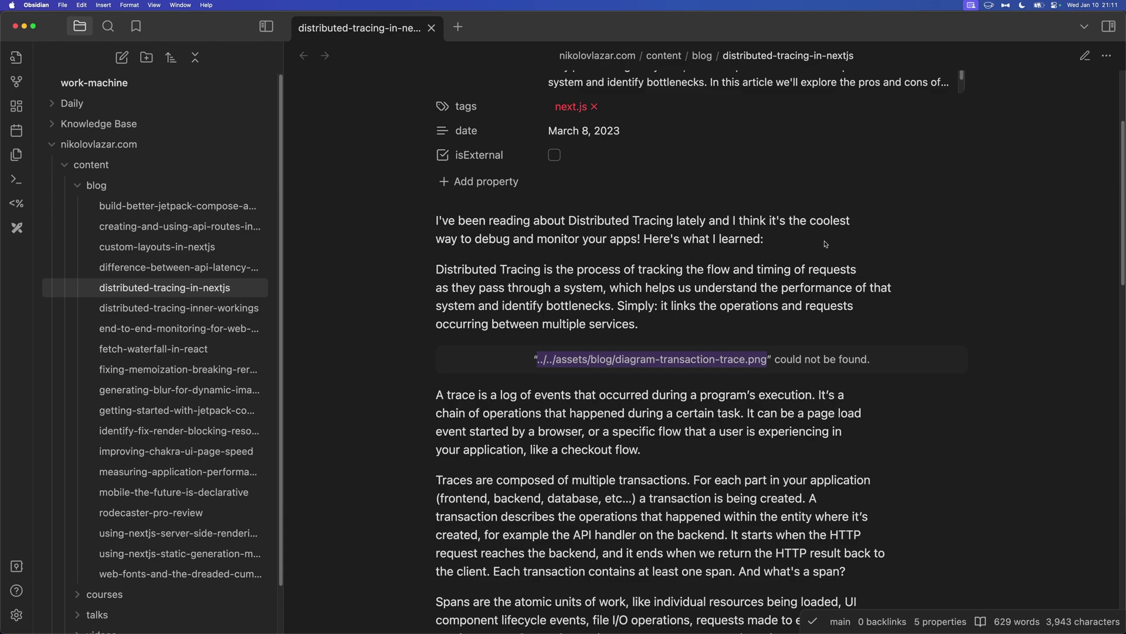
{"action": "left_click", "coordinate": [604, 352]}
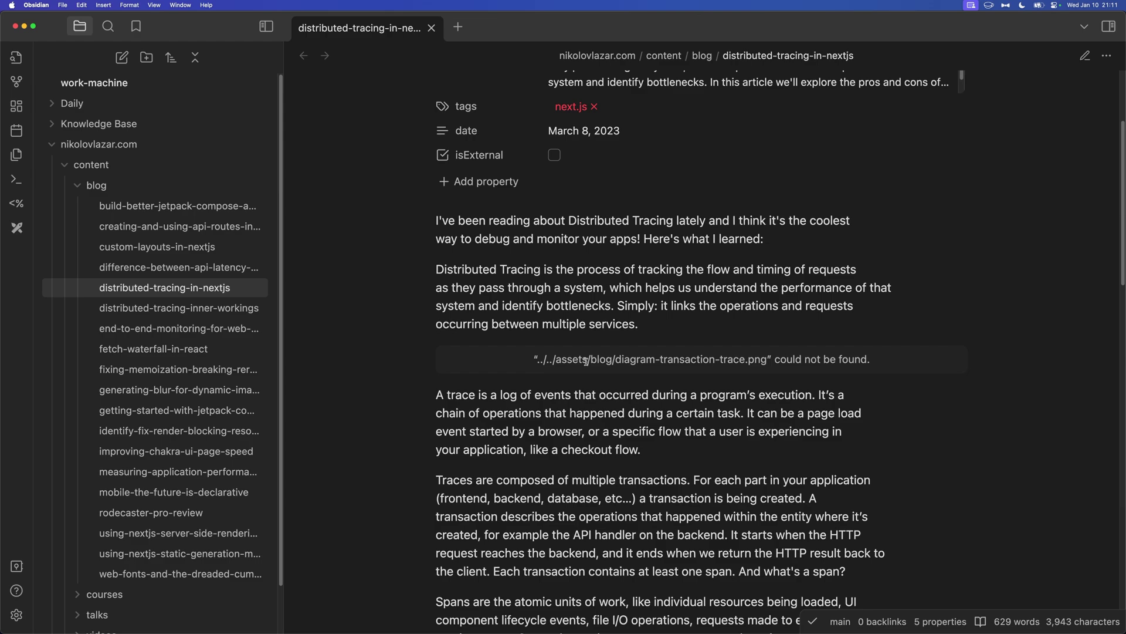
- Create an 'assets' symlink to ../../personal-website-v2/src/assets by editing the previous ln command
{"action": "left_click", "coordinate": [123, 169]}
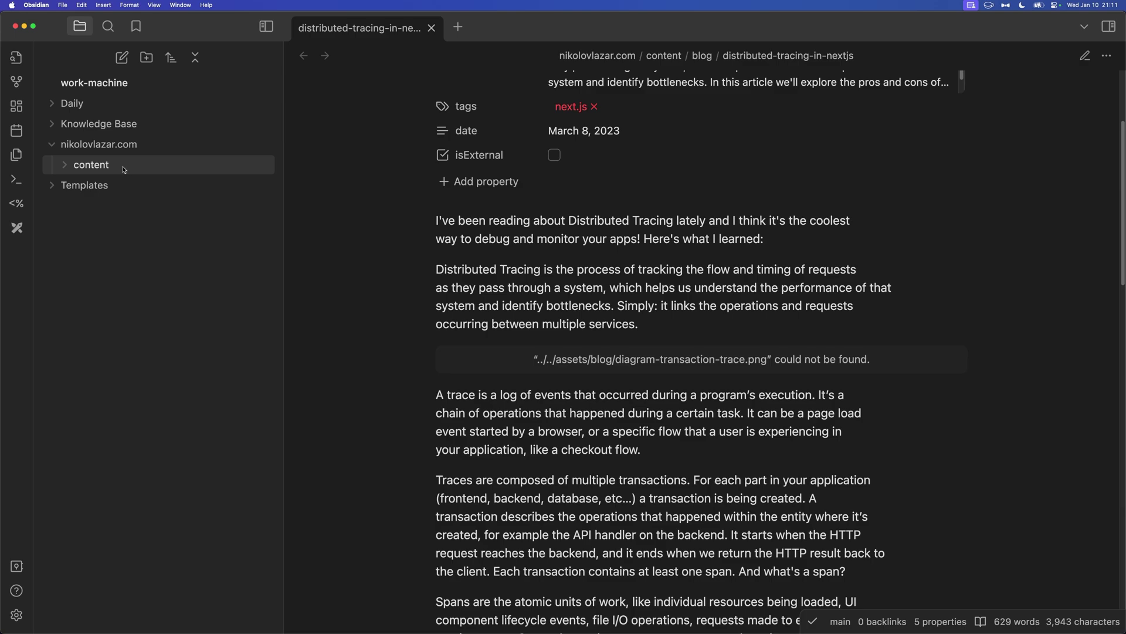
{"action": "left_click", "coordinate": [111, 168]}
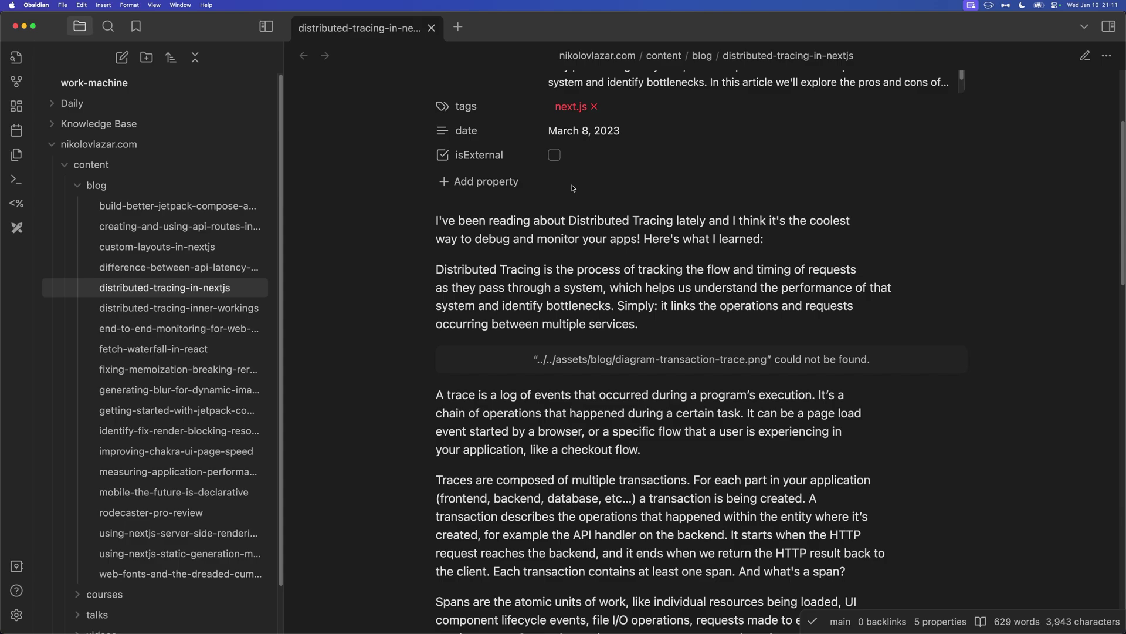
{"action": "key", "text": "super+Tab"}
{"action": "key", "text": "Up"}
{"action": "key", "text": "Up"}
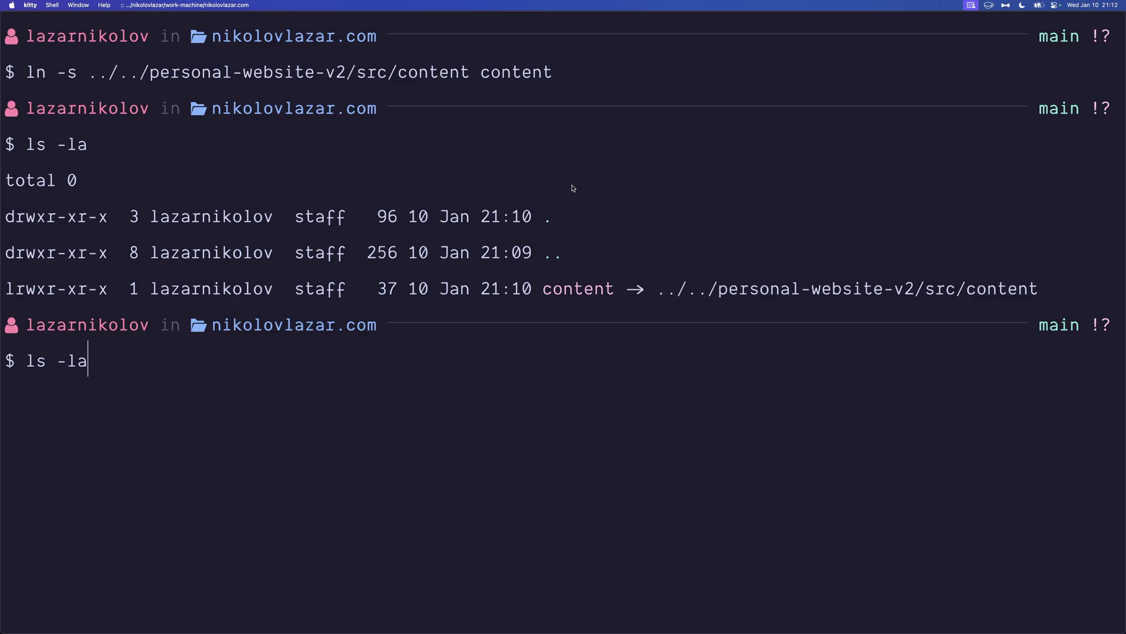
{"action": "key", "text": "alt+BackSpace"}
{"action": "key", "text": "alt+BackSpace"}
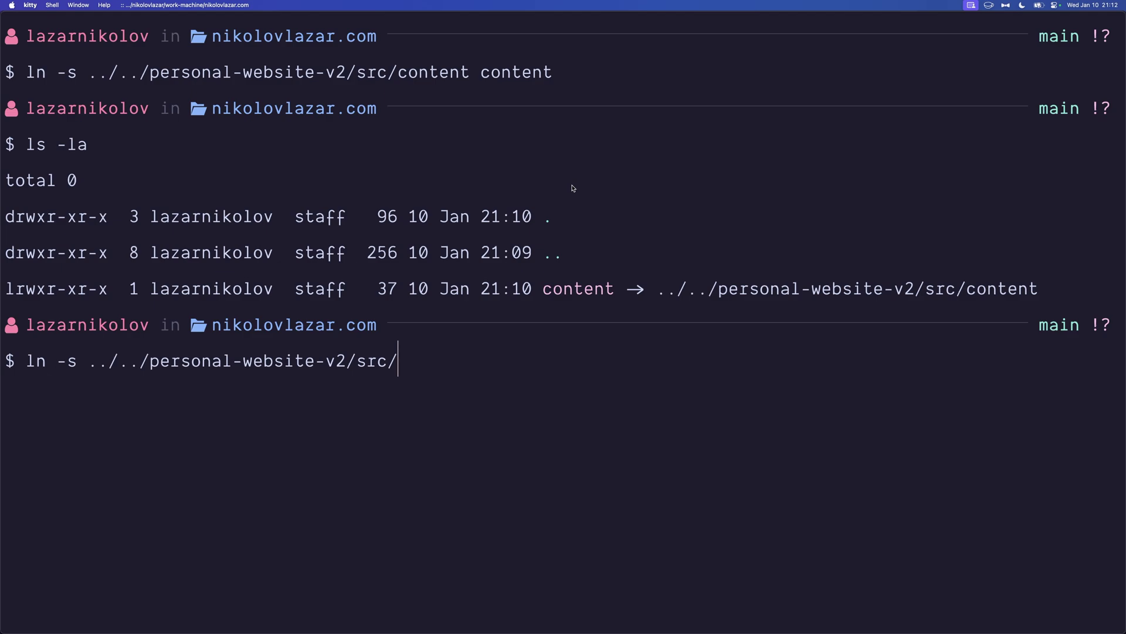
{"action": "type", "text": "assets assets"}
{"action": "key", "text": "Return"}
- Expand the linked assets/blog folder and preview the transaction-spans, transaction-trace and Sentry dashboard images
{"action": "key", "text": "super+Tab"}
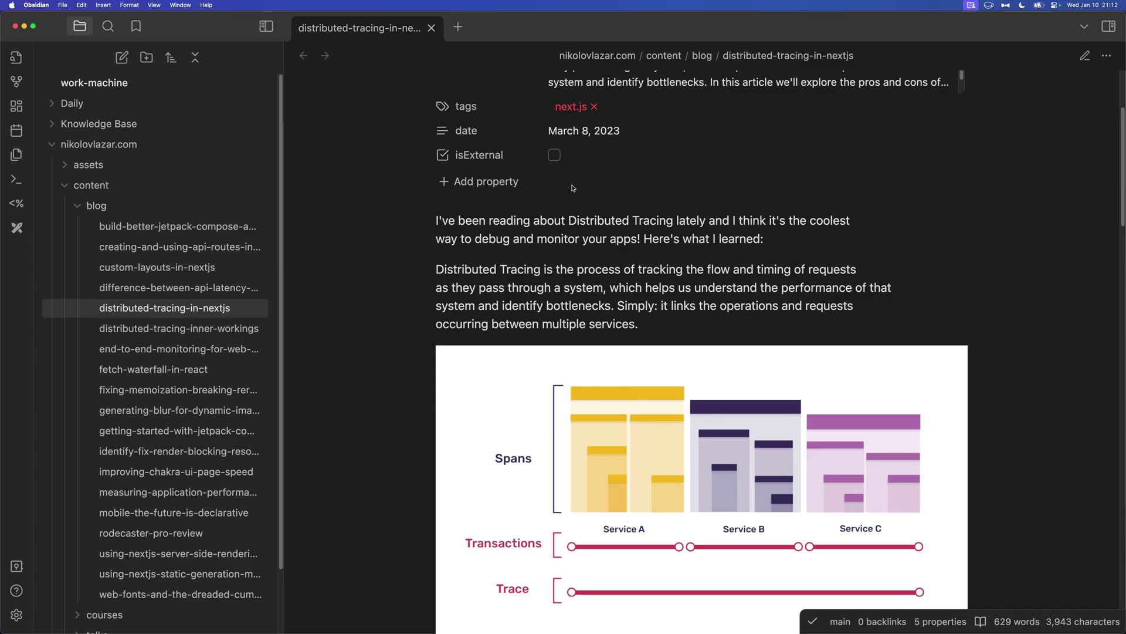
{"action": "scroll", "coordinate": [693, 396], "scroll_direction": "down", "scroll_amount": 3}
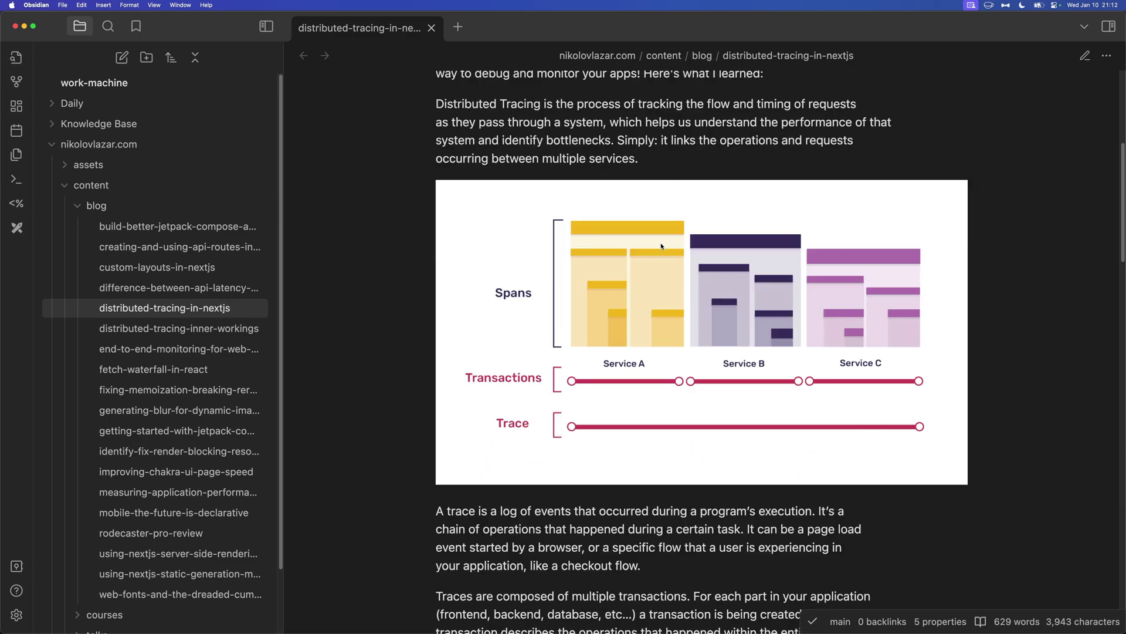
{"action": "left_click", "coordinate": [128, 186]}
{"action": "left_click", "coordinate": [118, 169]}
{"action": "left_click", "coordinate": [108, 182]}
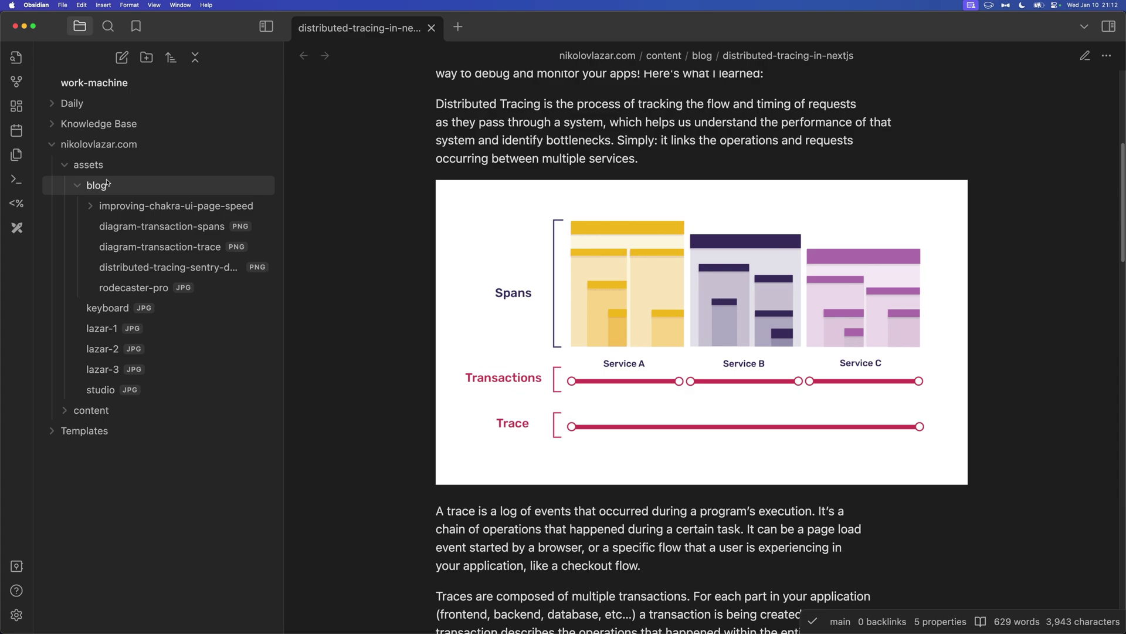
{"action": "left_click", "coordinate": [170, 226]}
{"action": "left_click", "coordinate": [176, 249]}
{"action": "left_click", "coordinate": [178, 266]}
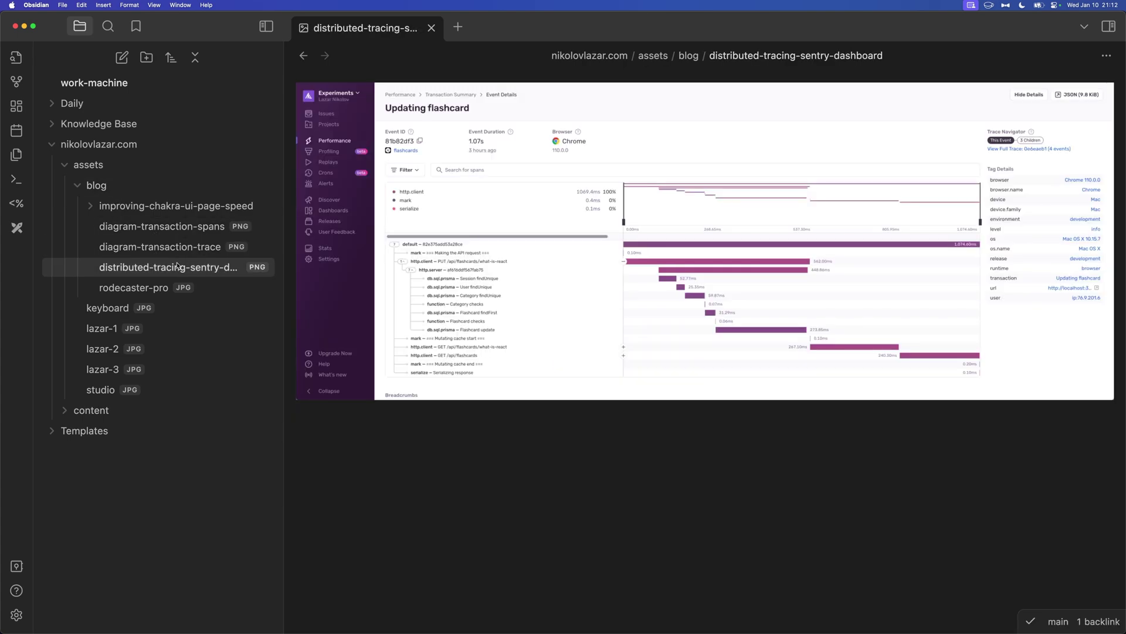
- Close the image preview, collapse assets, expand content and widen the file tree
{"action": "left_click", "coordinate": [431, 27]}
{"action": "left_click", "coordinate": [189, 166]}
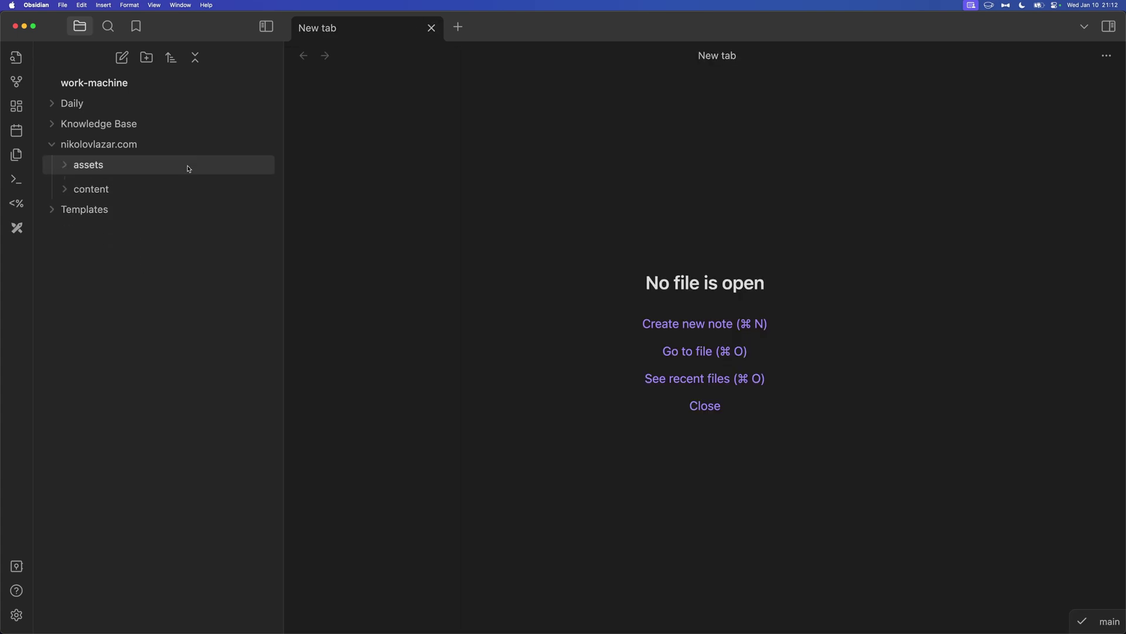
{"action": "left_click", "coordinate": [204, 183]}
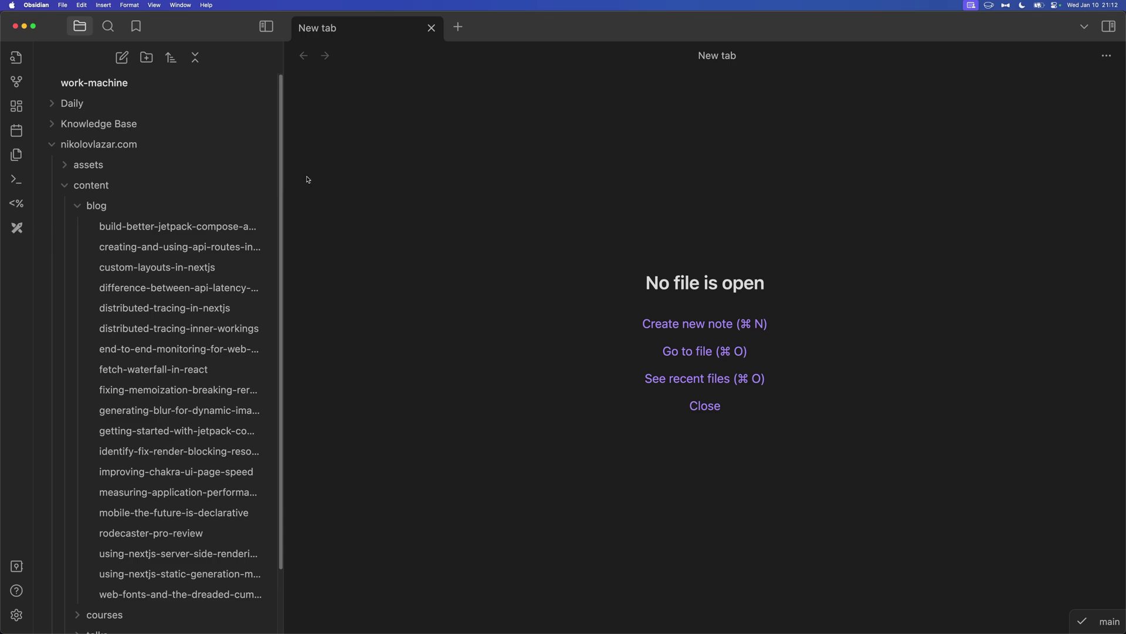
{"action": "left_click_drag", "start_coordinate": [281, 179], "coordinate": [342, 183]}
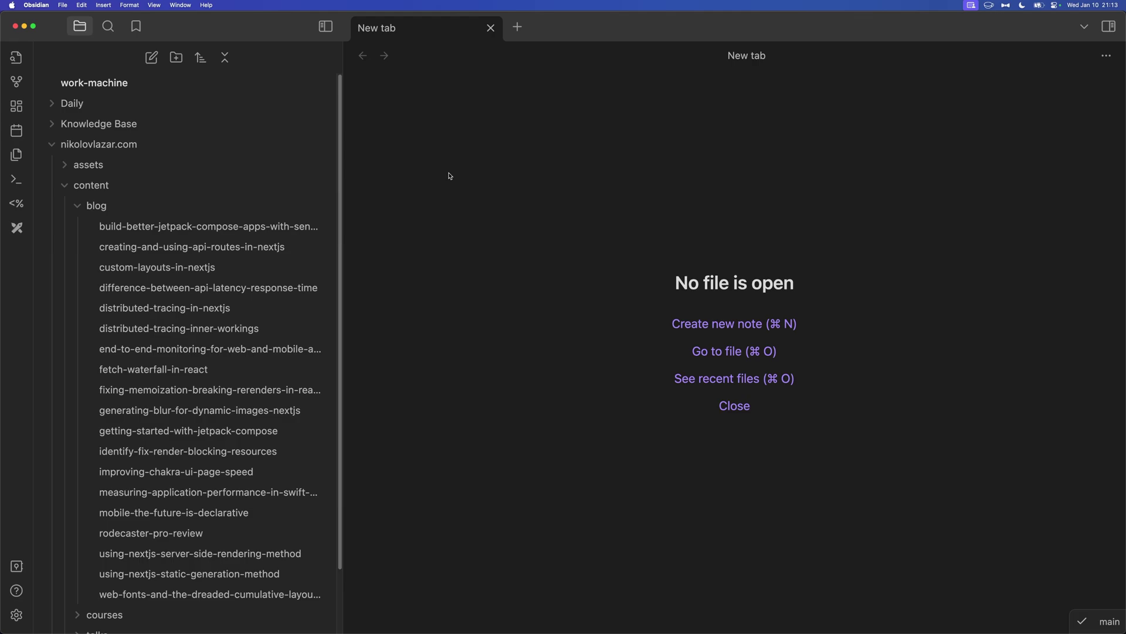
- Open the build-better-jetpack-compose-apps-with-sentry blog note and inspect its title, description, tags and isExternal fields
{"action": "left_click", "coordinate": [276, 185]}
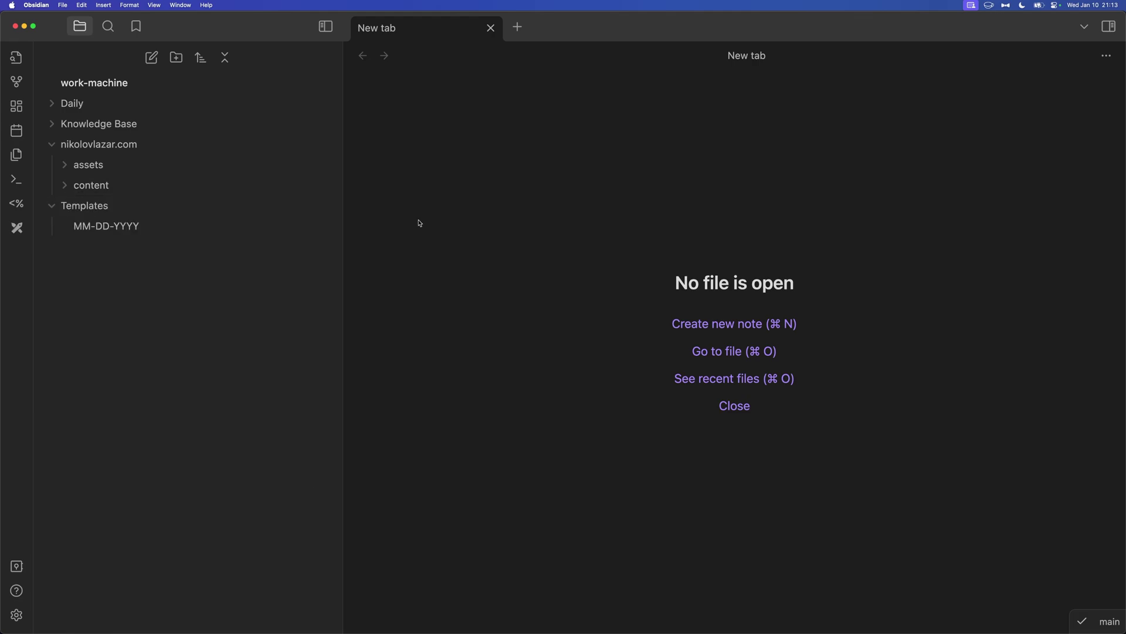
{"action": "left_click", "coordinate": [270, 185]}
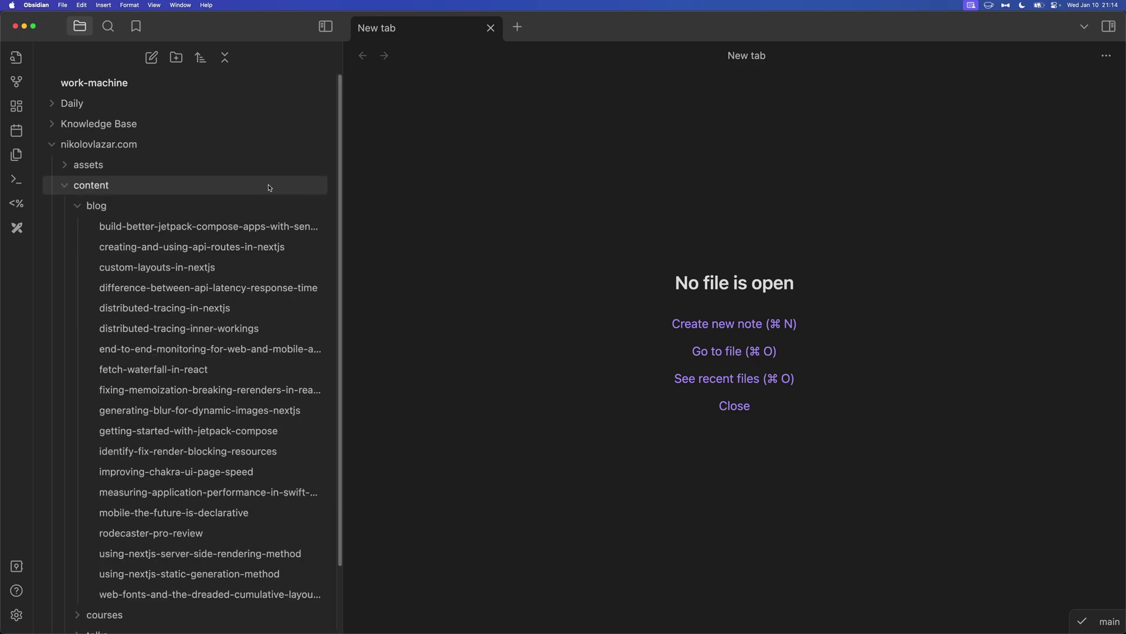
{"action": "left_click", "coordinate": [240, 207]}
{"action": "left_click", "coordinate": [240, 206]}
{"action": "left_click", "coordinate": [235, 226]}
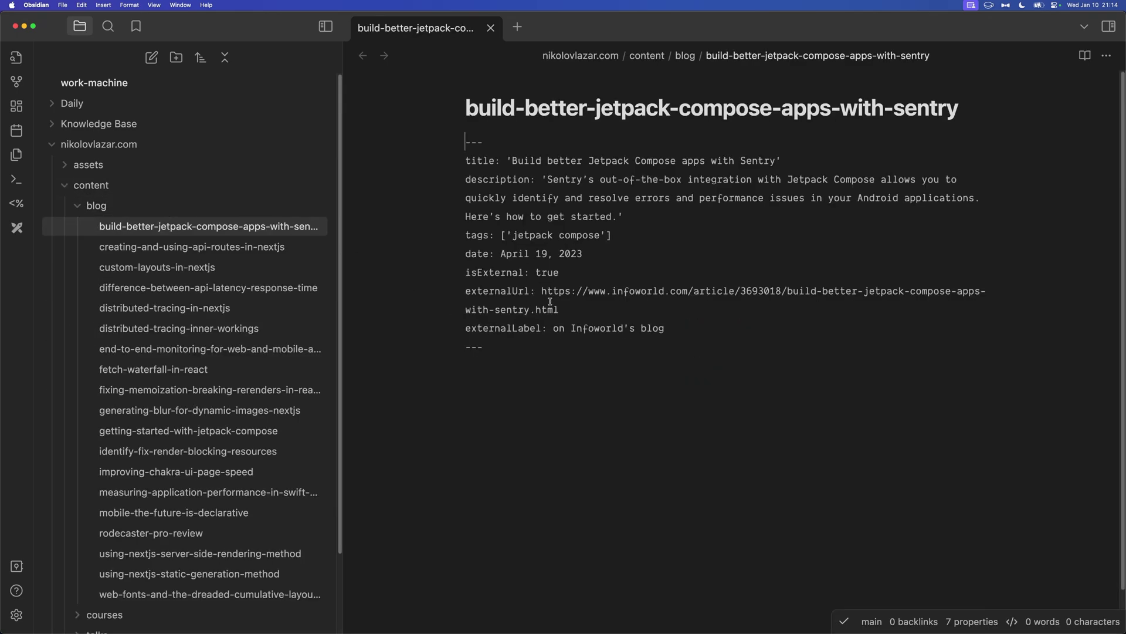
{"action": "double_click", "coordinate": [479, 161]}
{"action": "double_click", "coordinate": [482, 179]}
{"action": "double_click", "coordinate": [478, 235]}
{"action": "left_click", "coordinate": [482, 254]}
{"action": "double_click", "coordinate": [487, 272]}
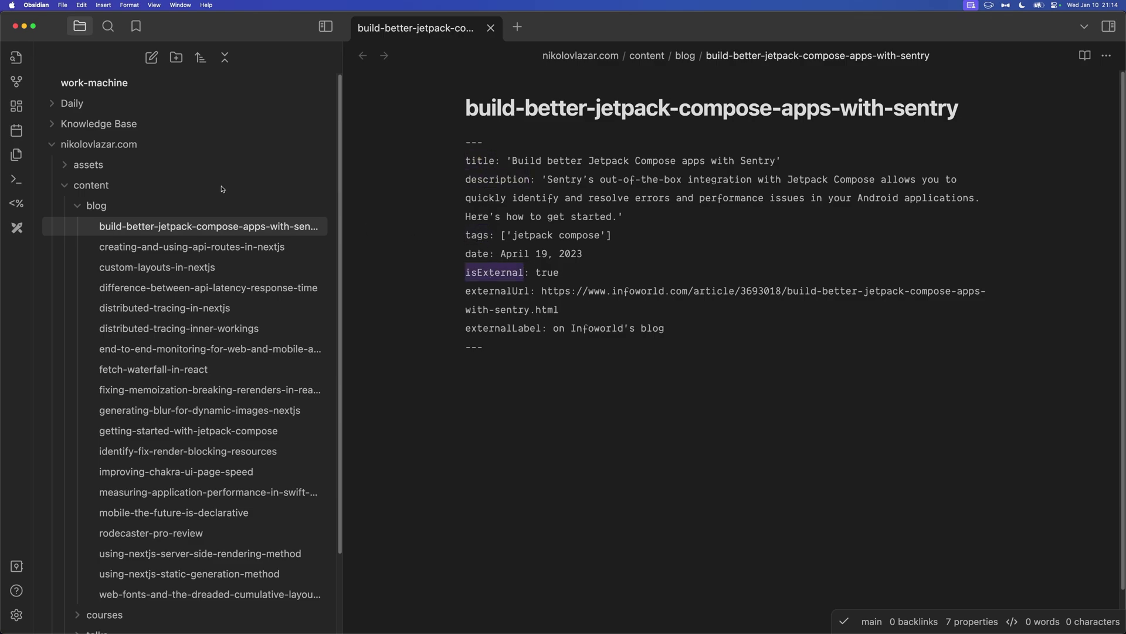
- Open the build-a-full-stack-block-with-astro course note and inspect its title, numberOfLessons and date fields
{"action": "left_click", "coordinate": [96, 206]}
{"action": "left_click", "coordinate": [105, 226]}
{"action": "left_click", "coordinate": [179, 247]}
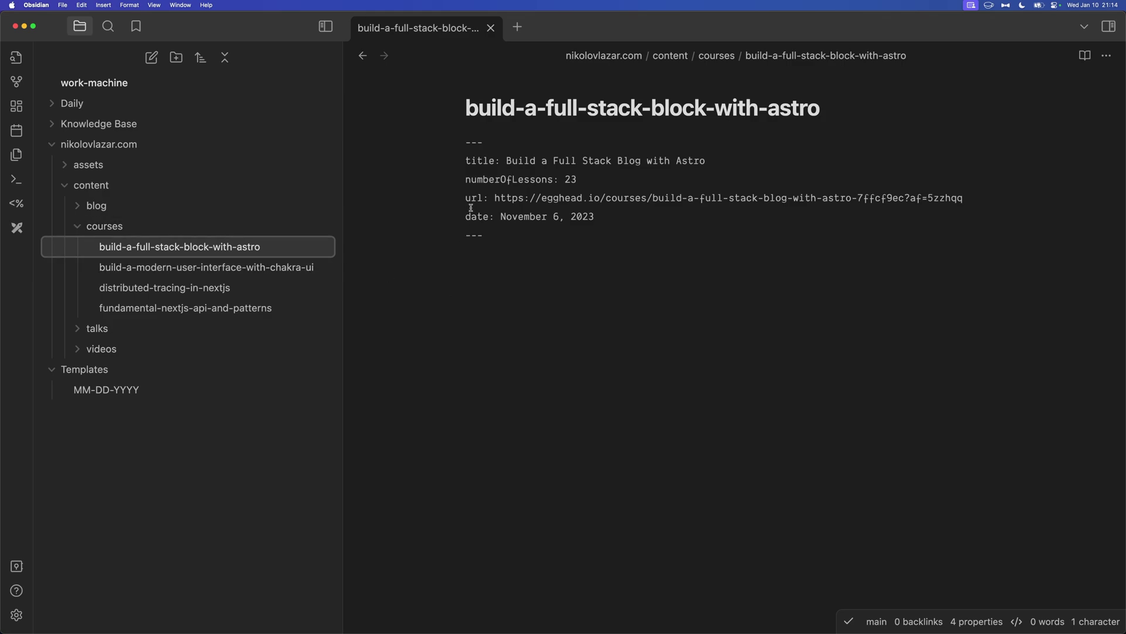
{"action": "double_click", "coordinate": [468, 160]}
{"action": "double_click", "coordinate": [500, 179]}
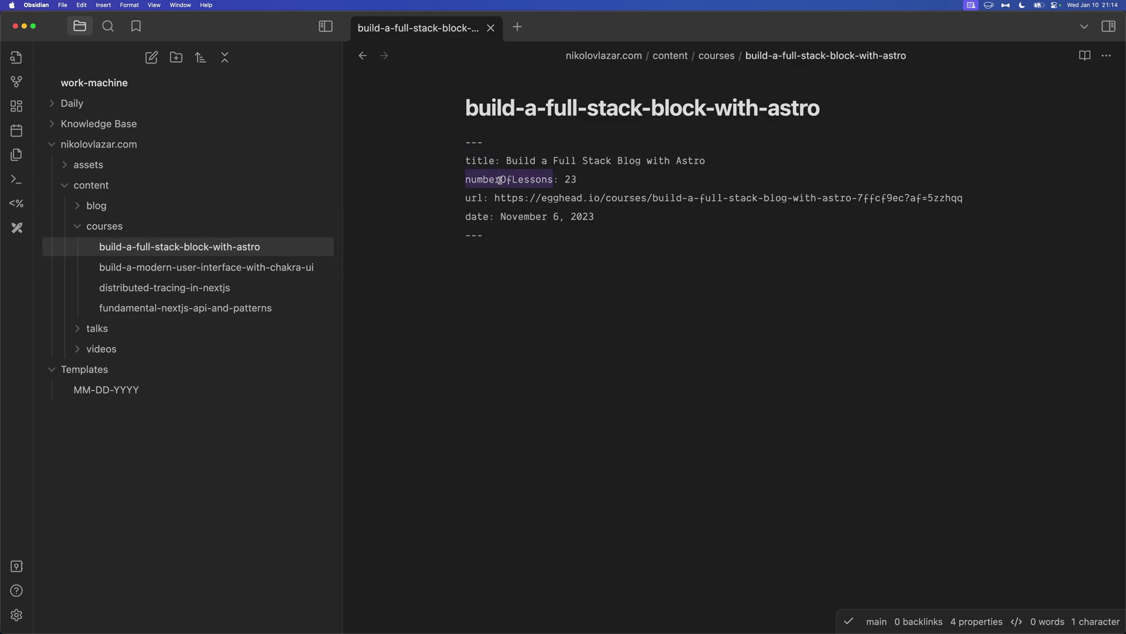
{"action": "double_click", "coordinate": [474, 199]}
{"action": "double_click", "coordinate": [478, 216]}
{"action": "left_click", "coordinate": [521, 278]}
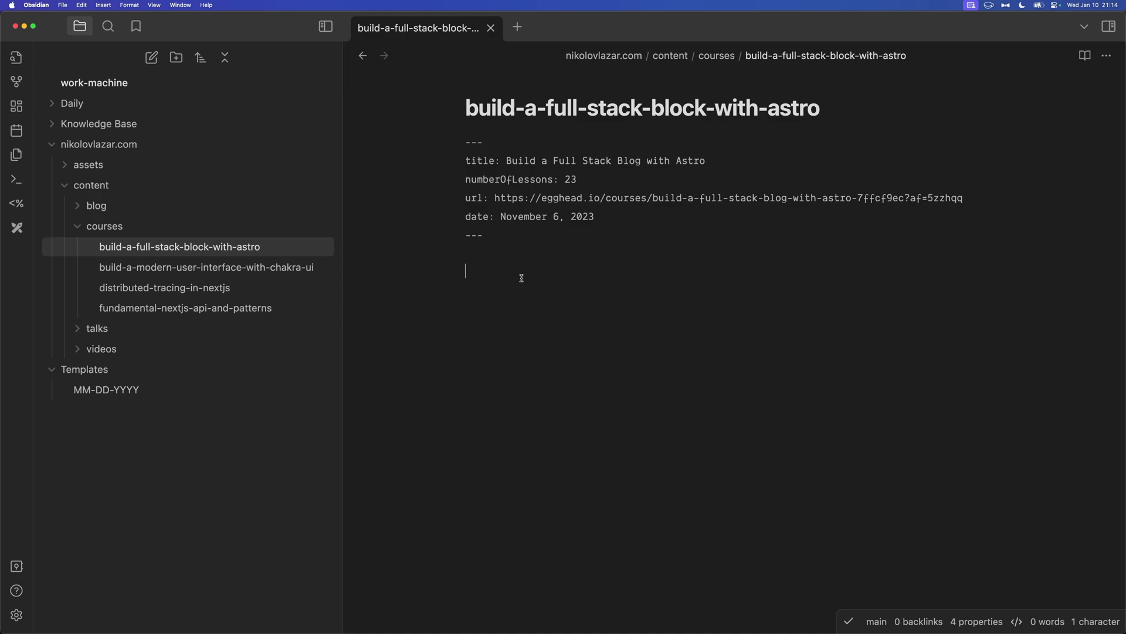
{"action": "left_click", "coordinate": [111, 226]}
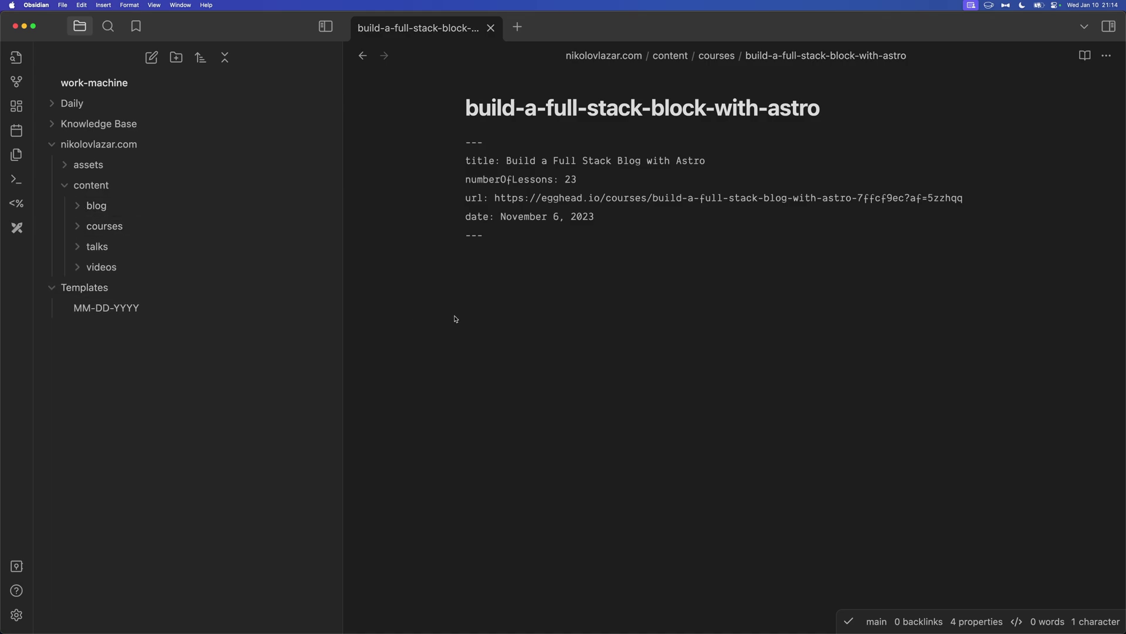
- Create a new note named 'course' in the Templates folder
{"action": "left_click_drag", "start_coordinate": [525, 237], "coordinate": [431, 149]}
{"action": "key", "text": "super+c"}
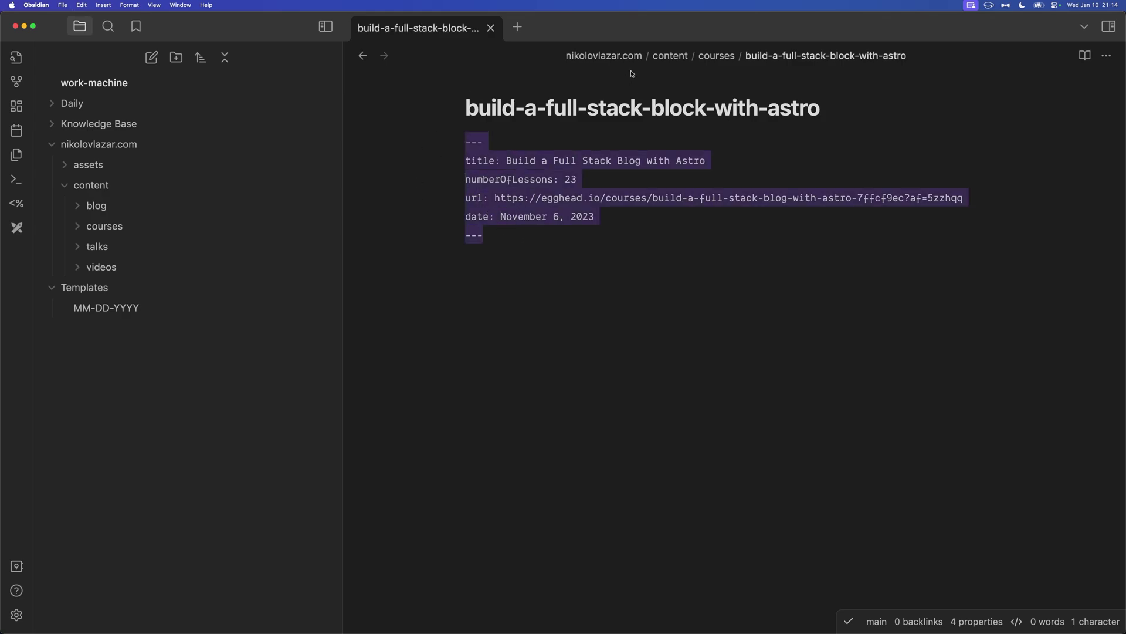
{"action": "left_click", "coordinate": [519, 252]}
{"action": "right_click", "coordinate": [150, 290]}
{"action": "key", "text": "Down"}
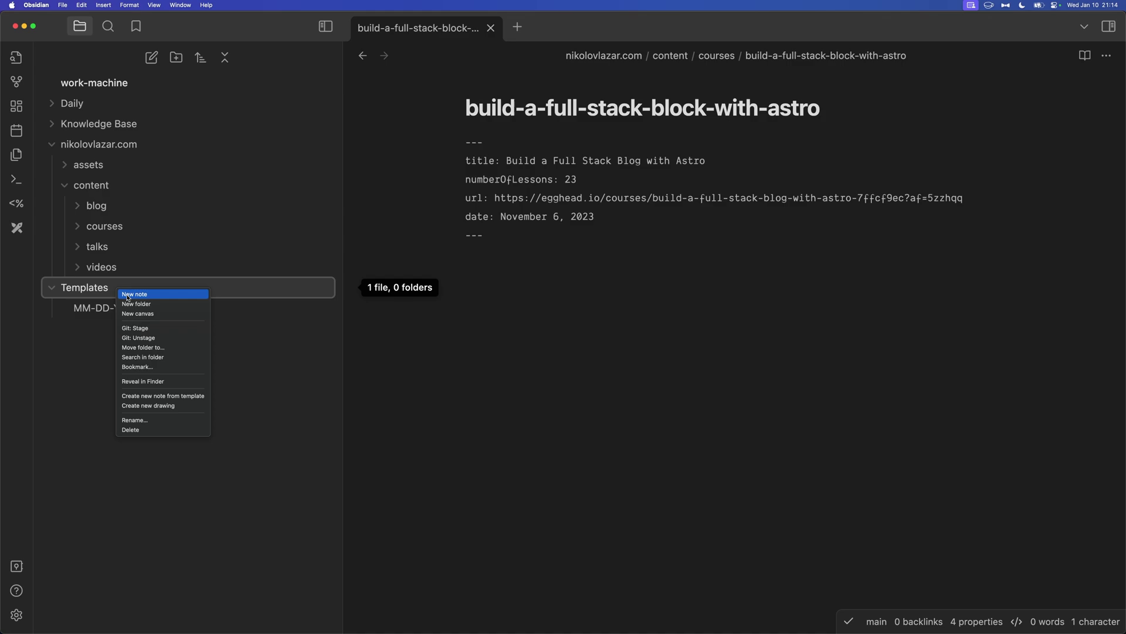
{"action": "key", "text": "Return"}
{"action": "type", "text": "course"}
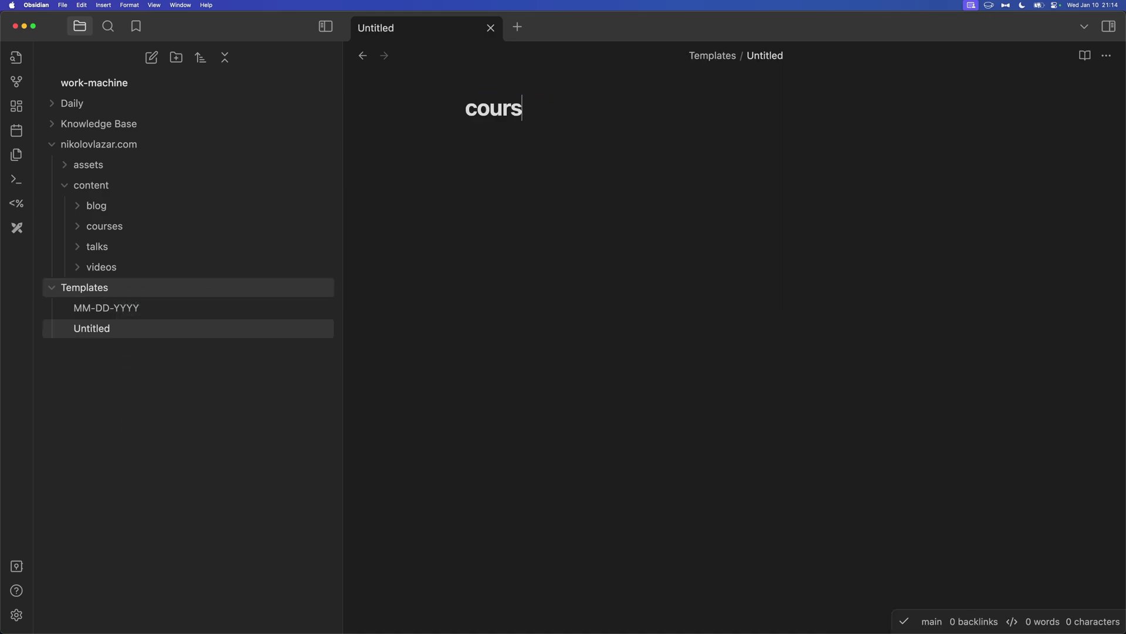
{"action": "key", "text": "Return"}
- Paste the course frontmatter, leaving title and url blank and numberOfLessons at 0
{"action": "key", "text": "super+v"}
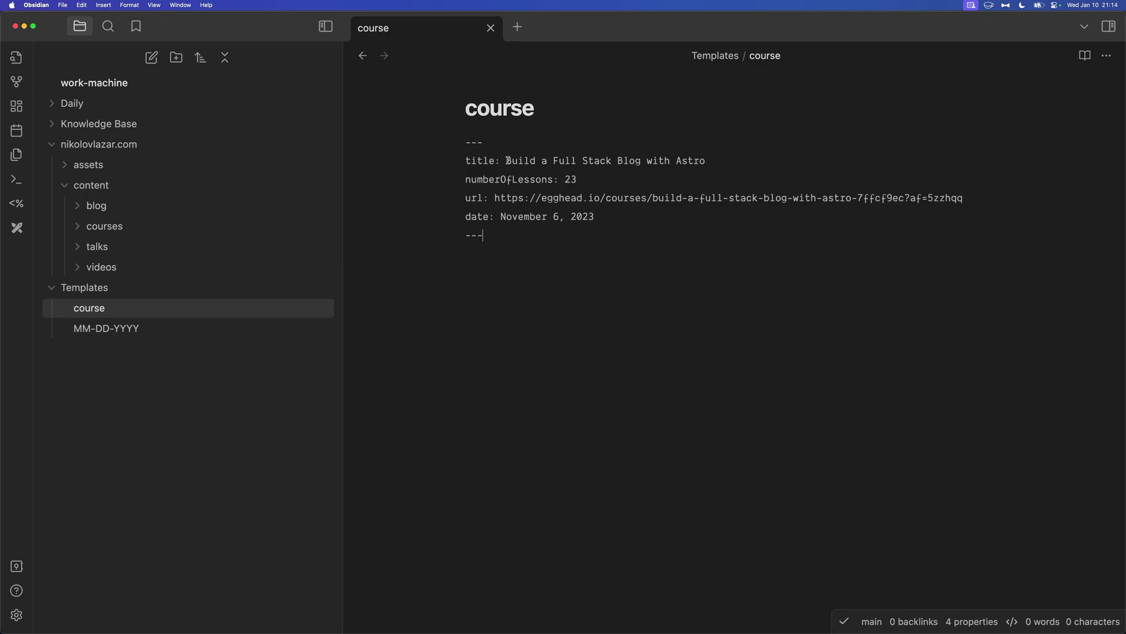
{"action": "left_click_drag", "start_coordinate": [507, 161], "coordinate": [706, 162]}
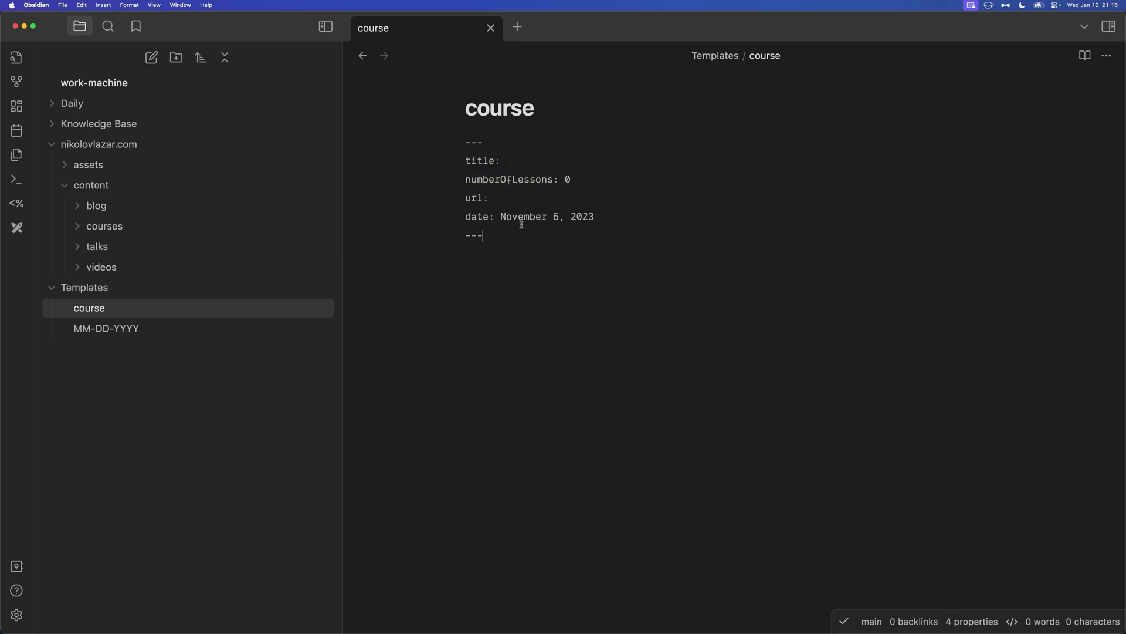
{"action": "left_click_drag", "start_coordinate": [521, 237], "coordinate": [460, 141]}
{"action": "left_click", "coordinate": [521, 242]}
- Add a Templater folder template mapping nikolovlazar.com/content/courses to Templates/course.md
{"action": "key", "text": "super+comma"}
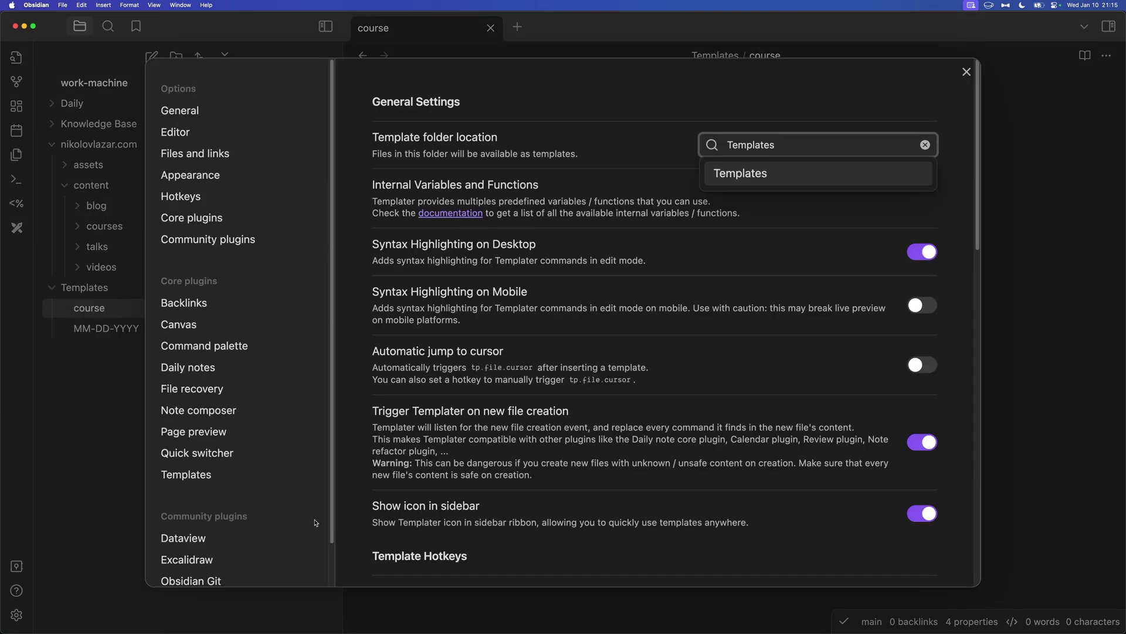
{"action": "scroll", "coordinate": [316, 523], "scroll_direction": "down", "scroll_amount": 2}
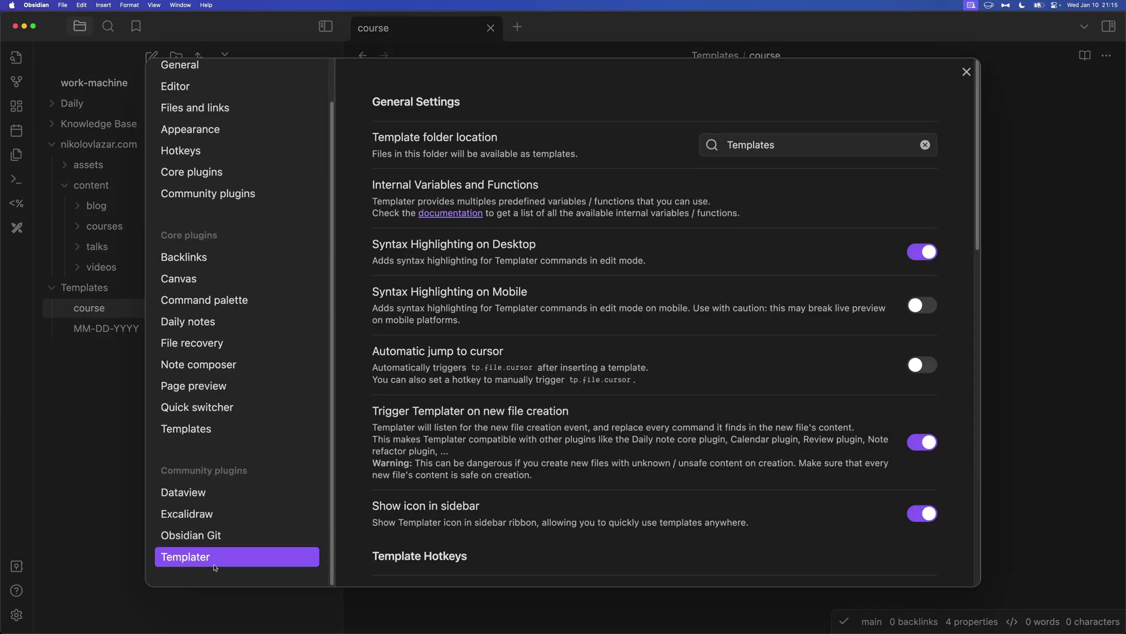
{"action": "scroll", "coordinate": [594, 437], "scroll_direction": "down", "scroll_amount": 8}
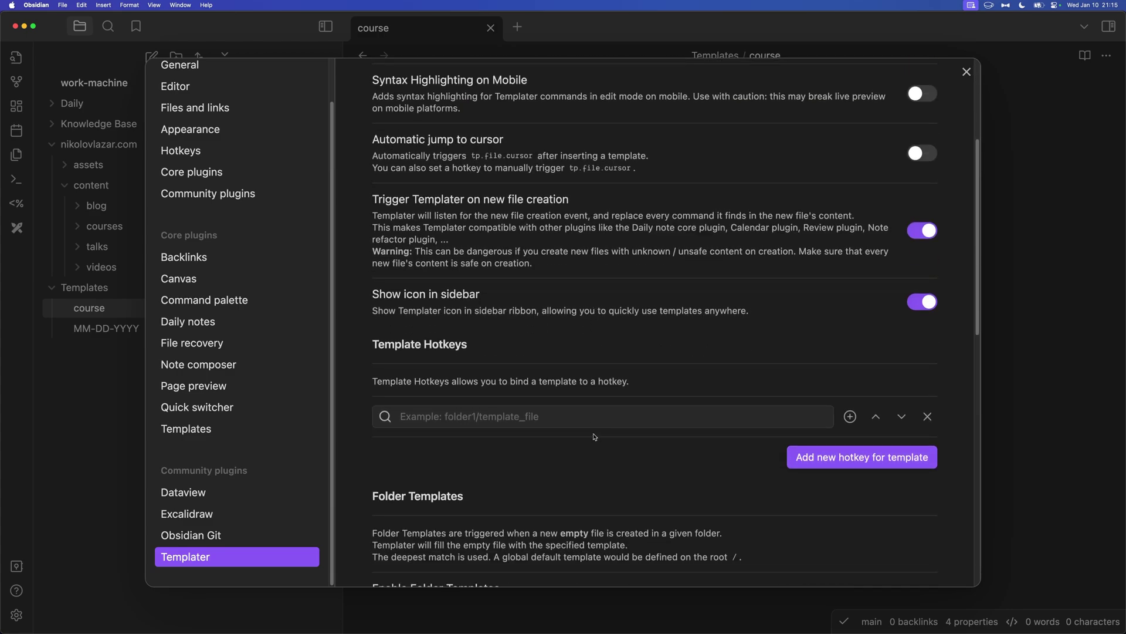
{"action": "scroll", "coordinate": [435, 193], "scroll_direction": "down", "scroll_amount": 2}
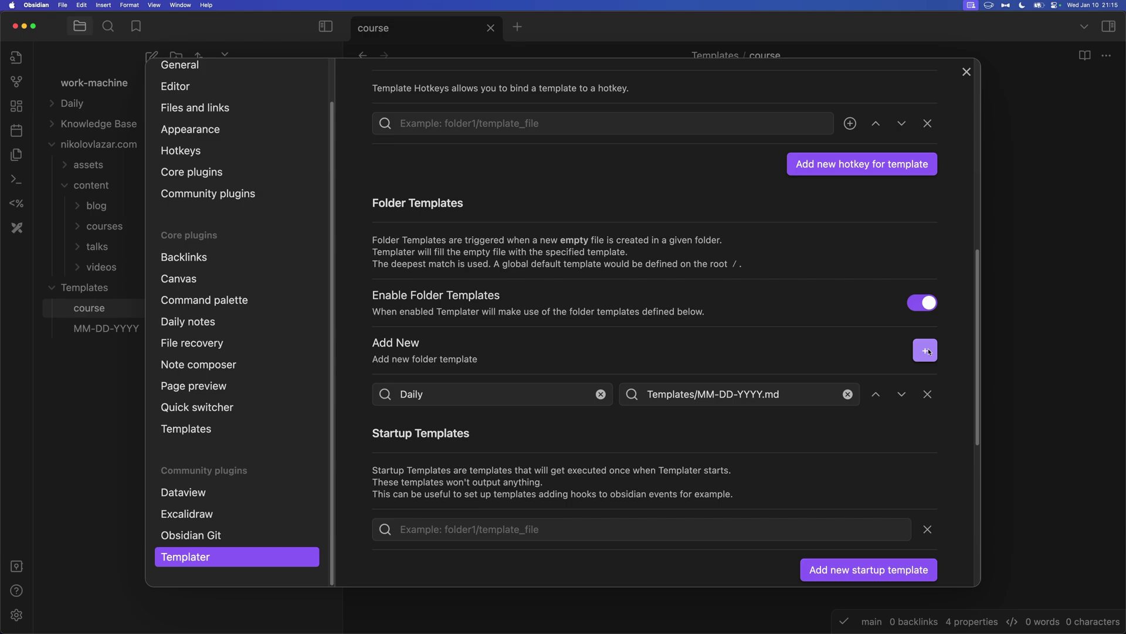
{"action": "left_click", "coordinate": [925, 350]}
{"action": "left_click", "coordinate": [452, 395]}
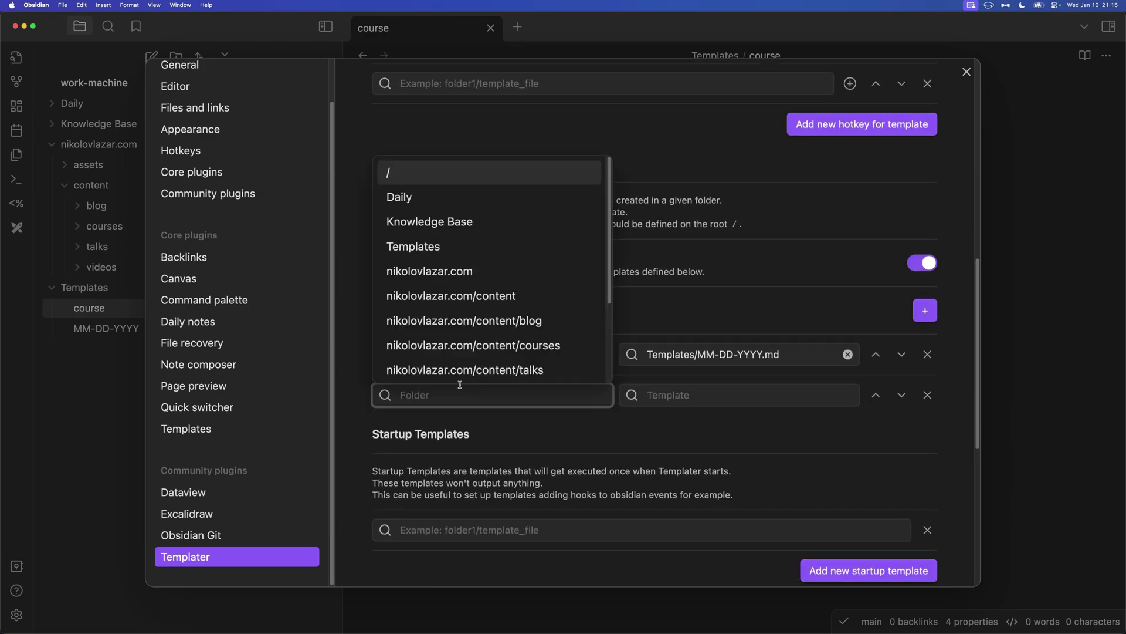
{"action": "left_click", "coordinate": [551, 348]}
{"action": "left_click", "coordinate": [639, 400]}
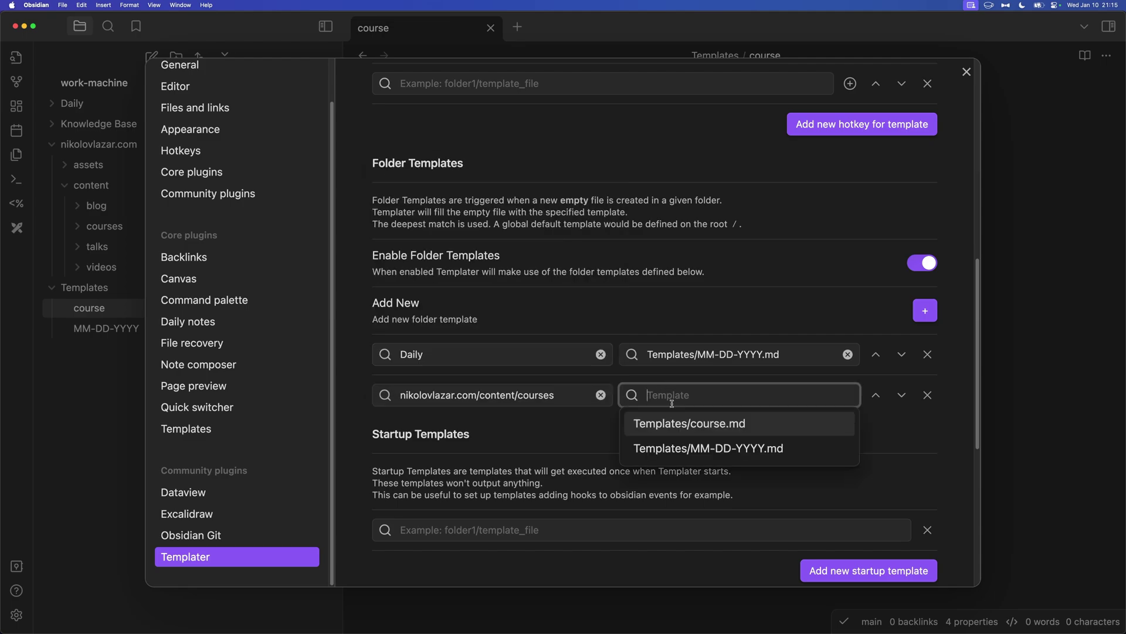
{"action": "left_click", "coordinate": [685, 424]}
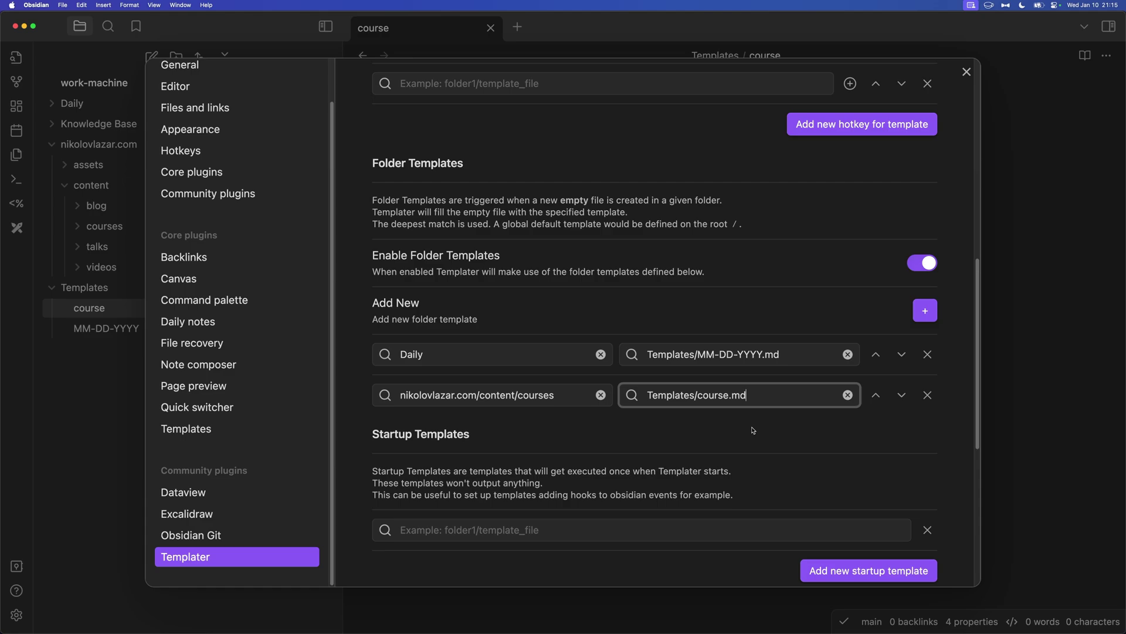
{"action": "key", "text": "Escape"}
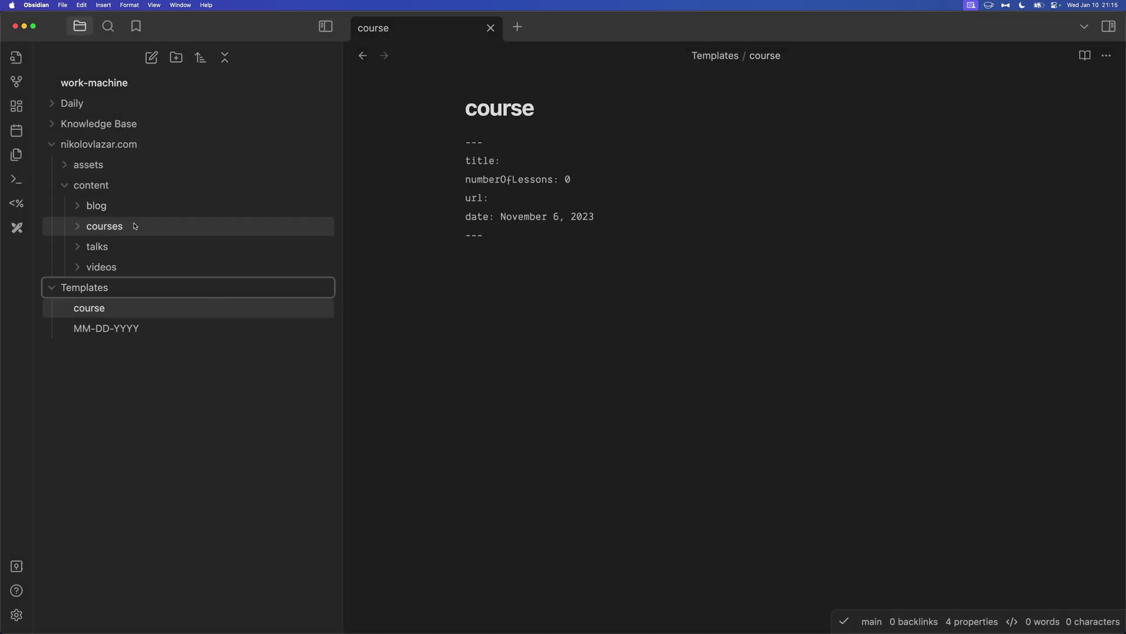
- Create a new Untitled note in courses, which arrives with the course frontmatter template
{"action": "left_click", "coordinate": [138, 226]}
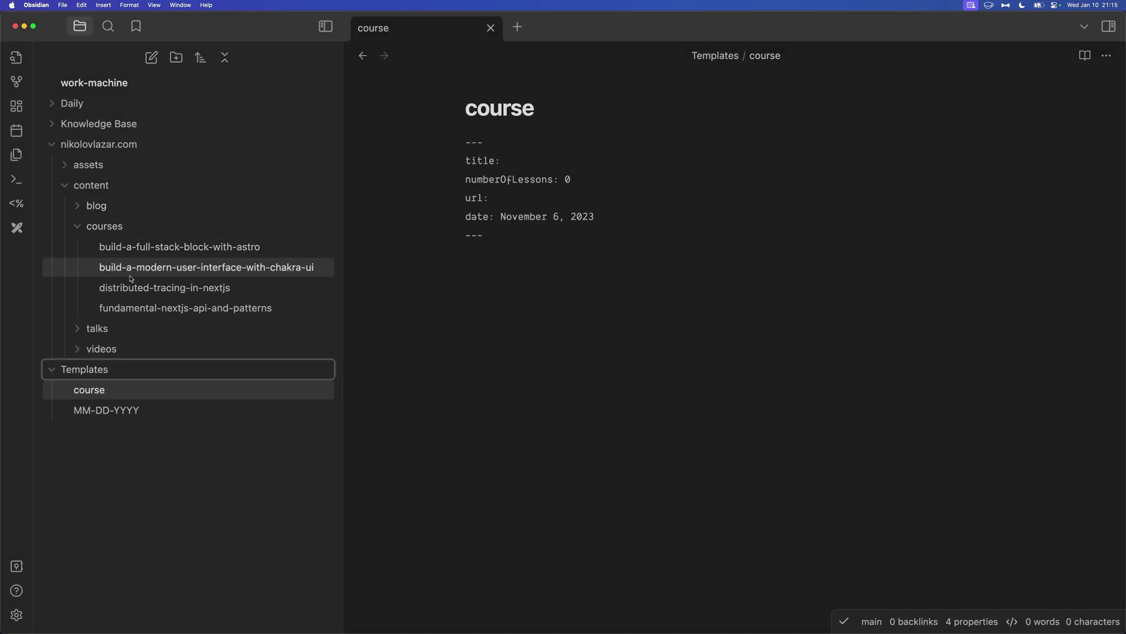
{"action": "right_click", "coordinate": [120, 227]}
{"action": "left_click", "coordinate": [144, 239]}
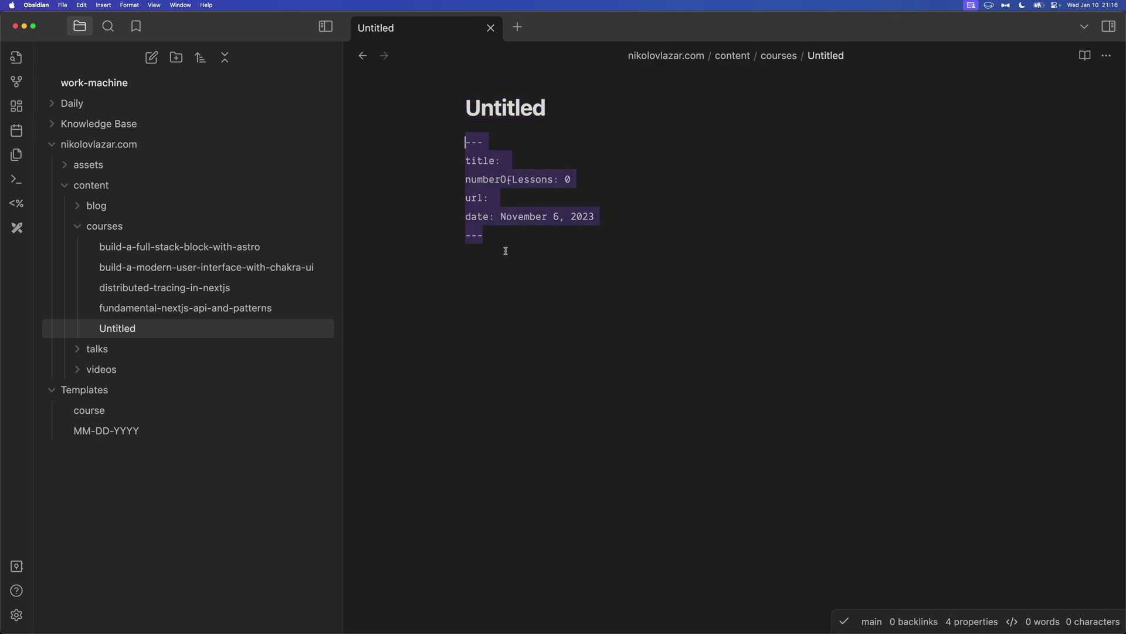
{"action": "left_click", "coordinate": [537, 253]}
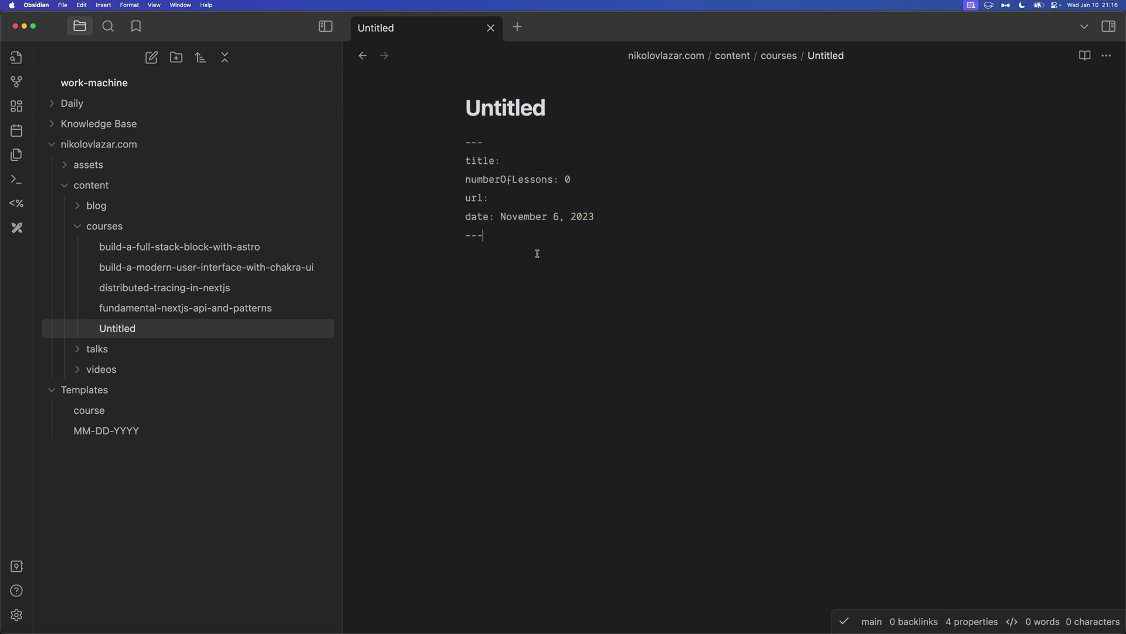
- Copy the frontmatter of fundamental-nextjs-api-and-patterns and paste it over the Untitled note's content
{"action": "left_click", "coordinate": [294, 309]}
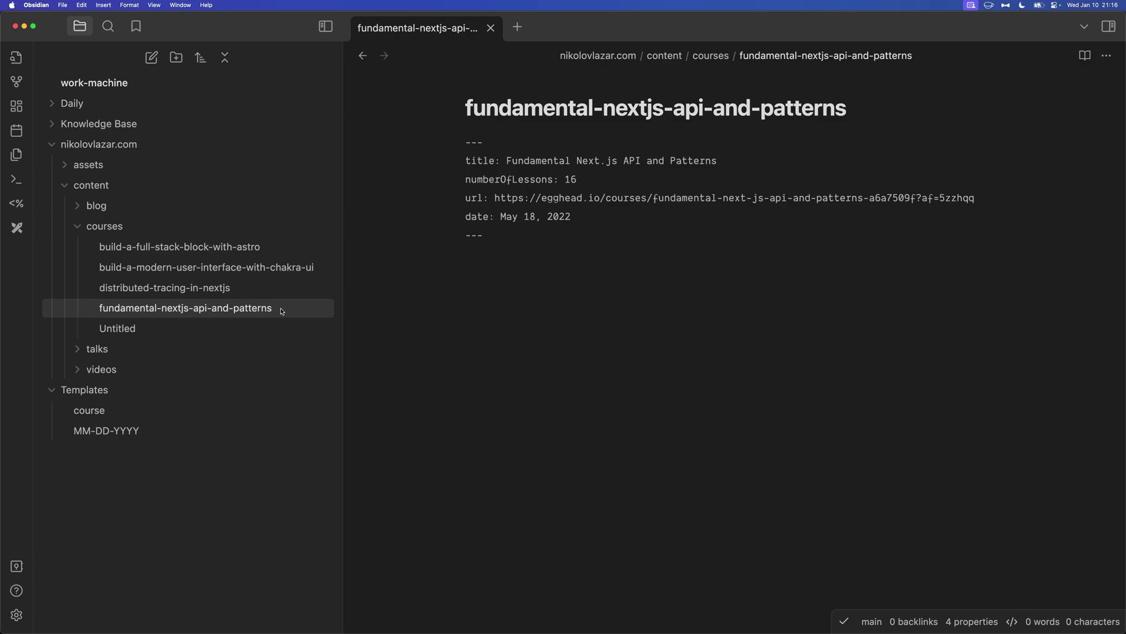
{"action": "left_click_drag", "start_coordinate": [505, 240], "coordinate": [467, 141]}
{"action": "key", "text": "super+c"}
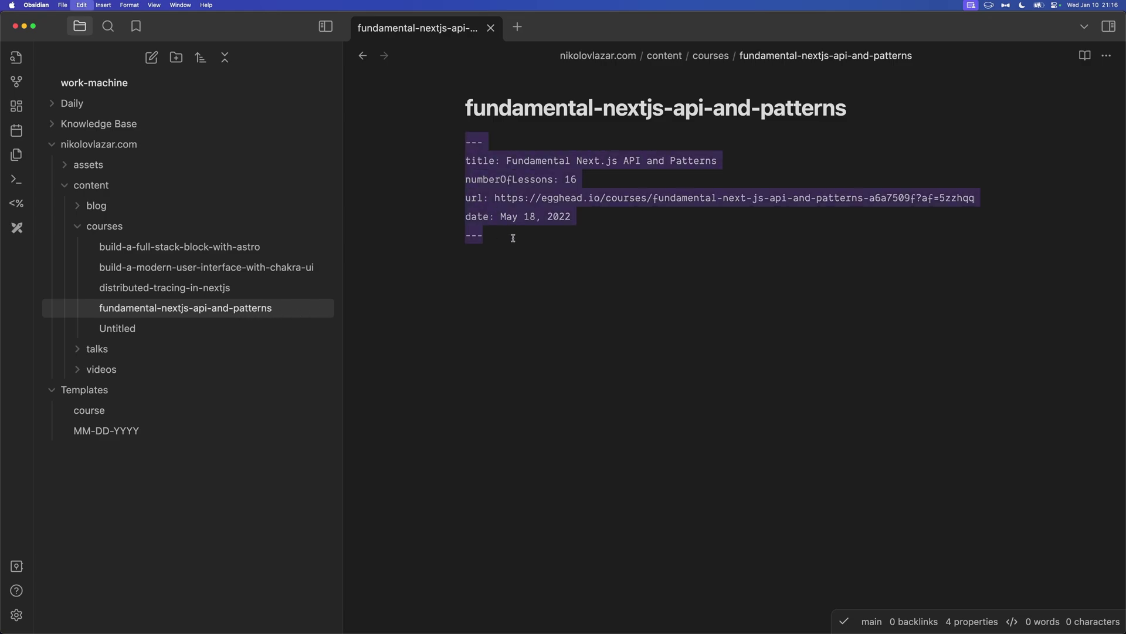
{"action": "left_click", "coordinate": [177, 329]}
{"action": "key", "text": "super+a"}
{"action": "key", "text": "super+v"}
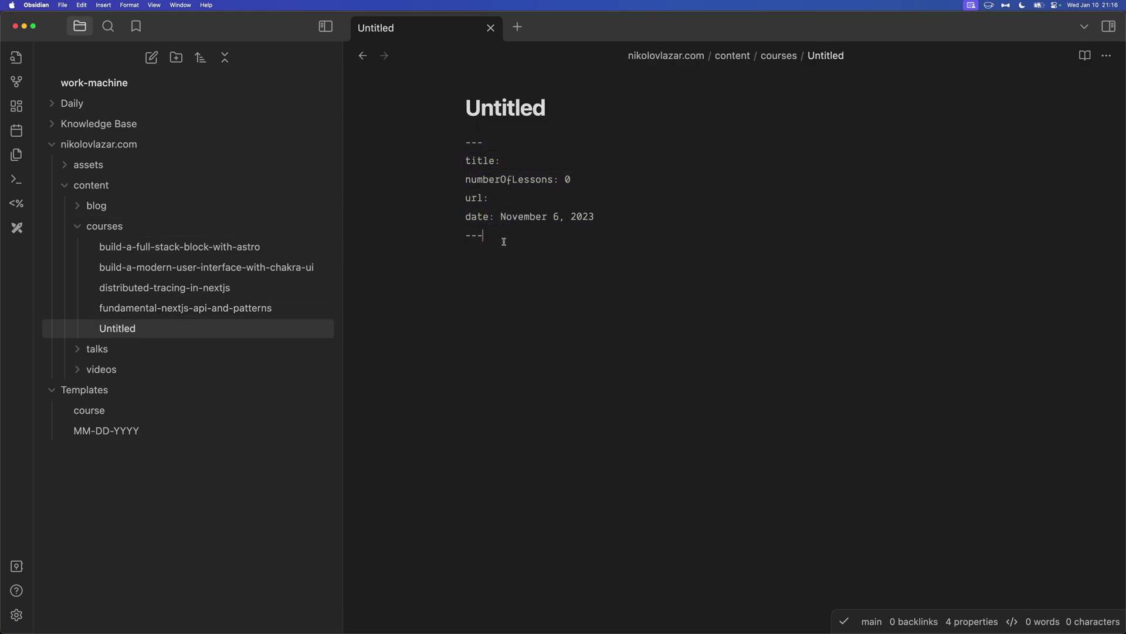